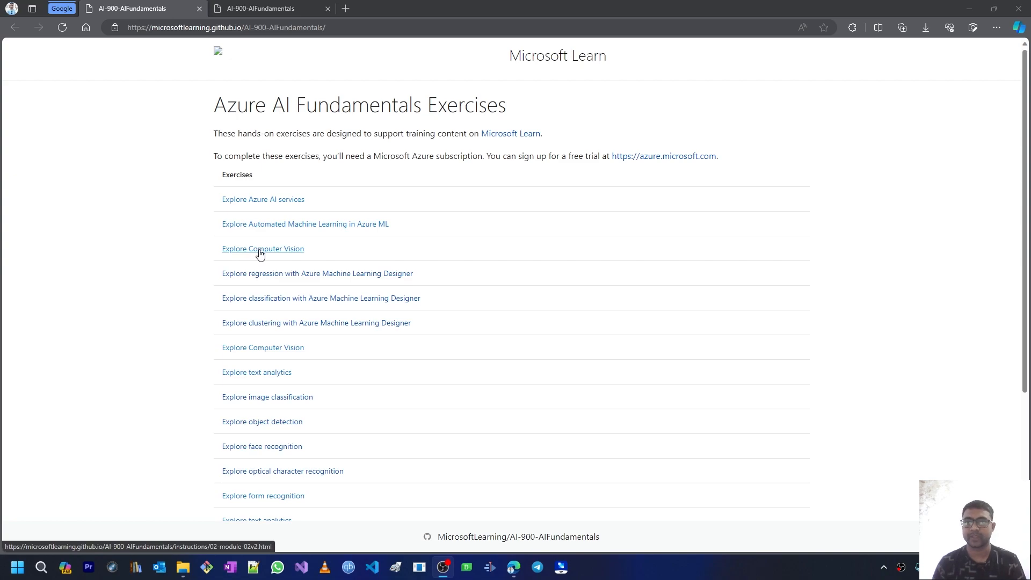
# Step: Switch to the Explore Computer Vision lab and scroll to the Azure AI services resource steps
pyautogui.click(269, 12)
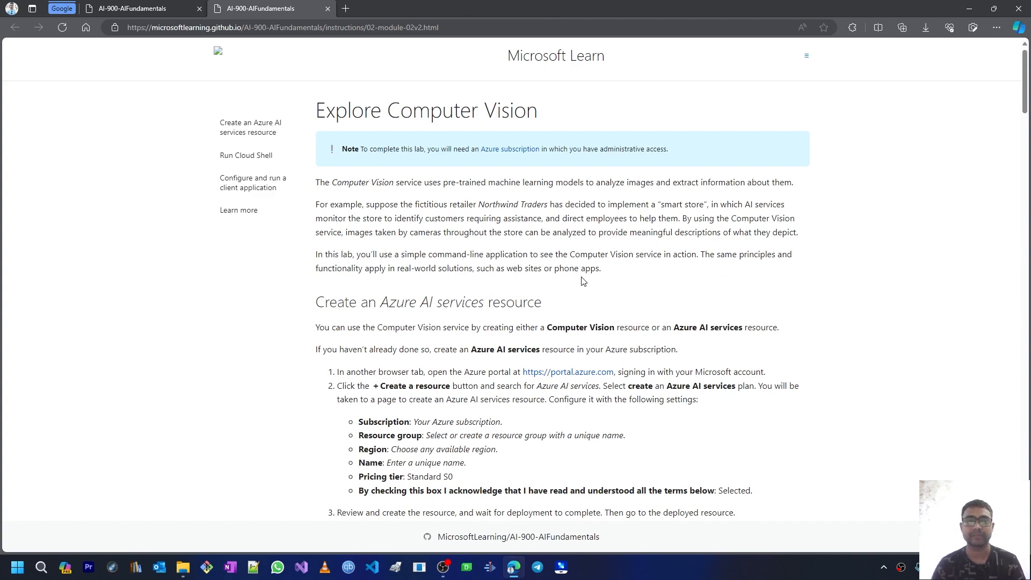
pyautogui.scroll(-3, 536, 312)
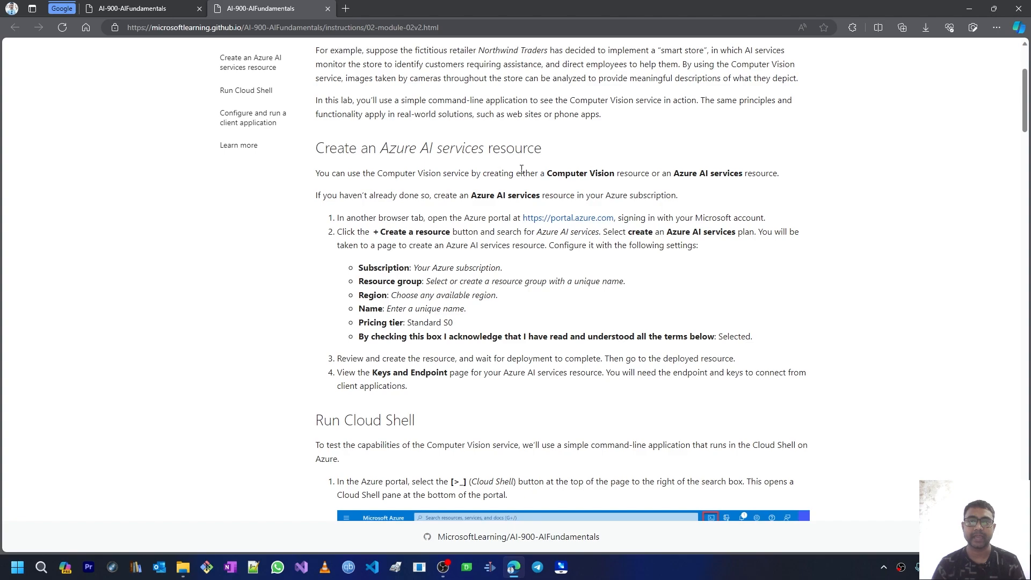
pyautogui.scroll(-2, 452, 209)
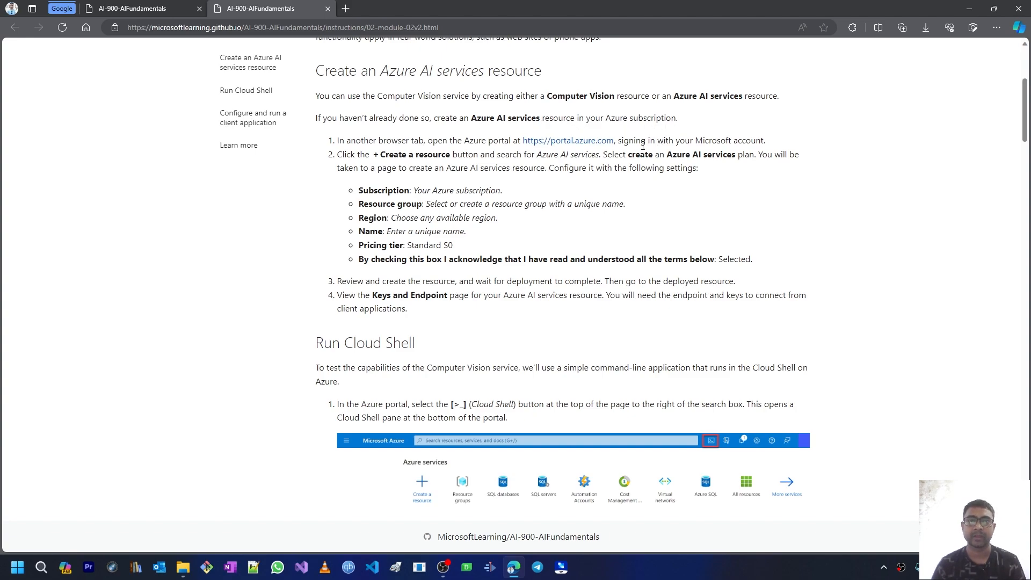
# Step: Open portal.azure.com in a new tab, sign in with the existing account, and copy 'Azure AI services'
pyautogui.rightClick(579, 146)
pyautogui.click(596, 152)
pyautogui.click(361, 9)
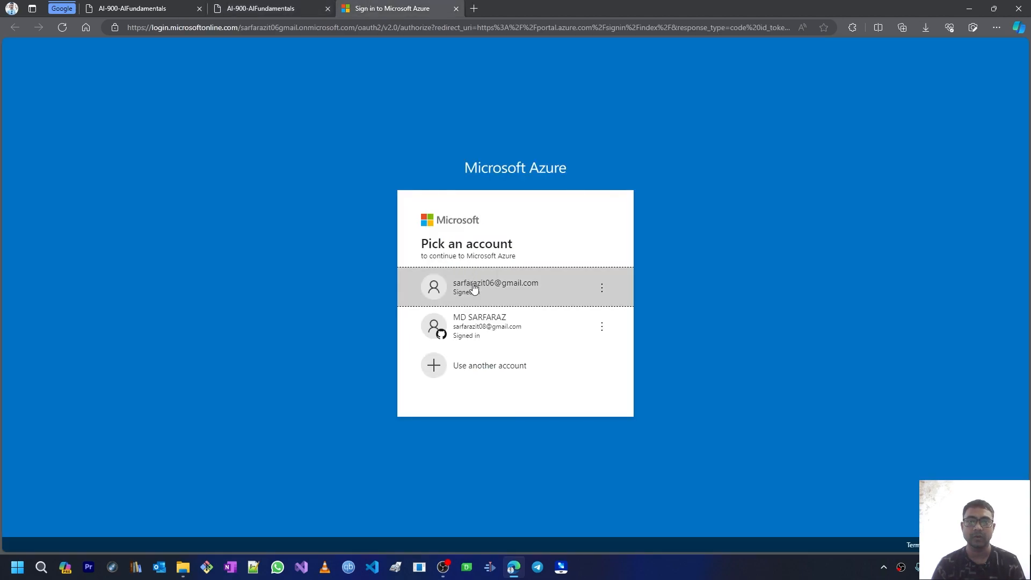
pyautogui.click(282, 8)
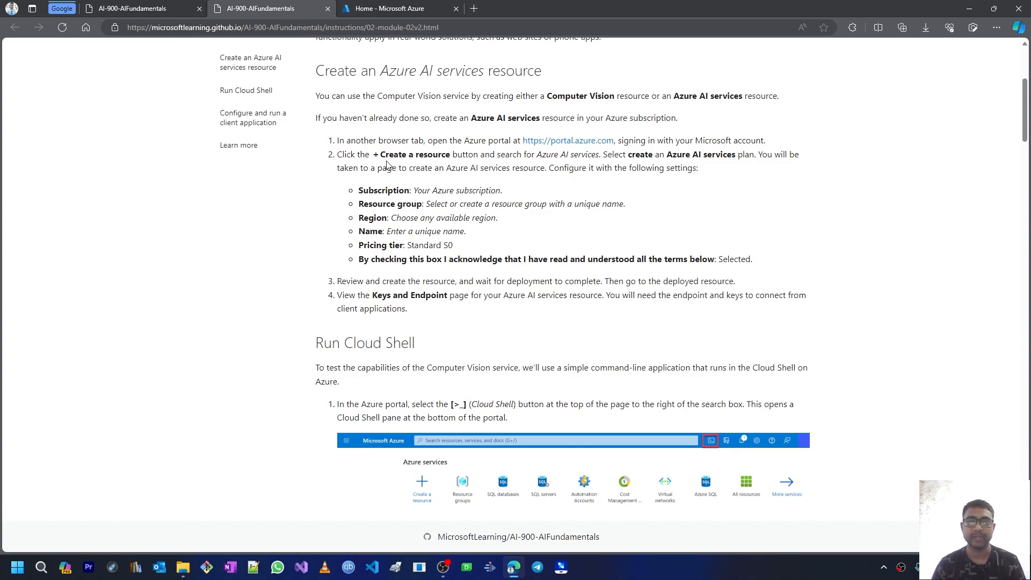
pyautogui.moveTo(471, 119); pyautogui.dragTo(544, 122)
pyautogui.hotkey('ctrl', 'c')
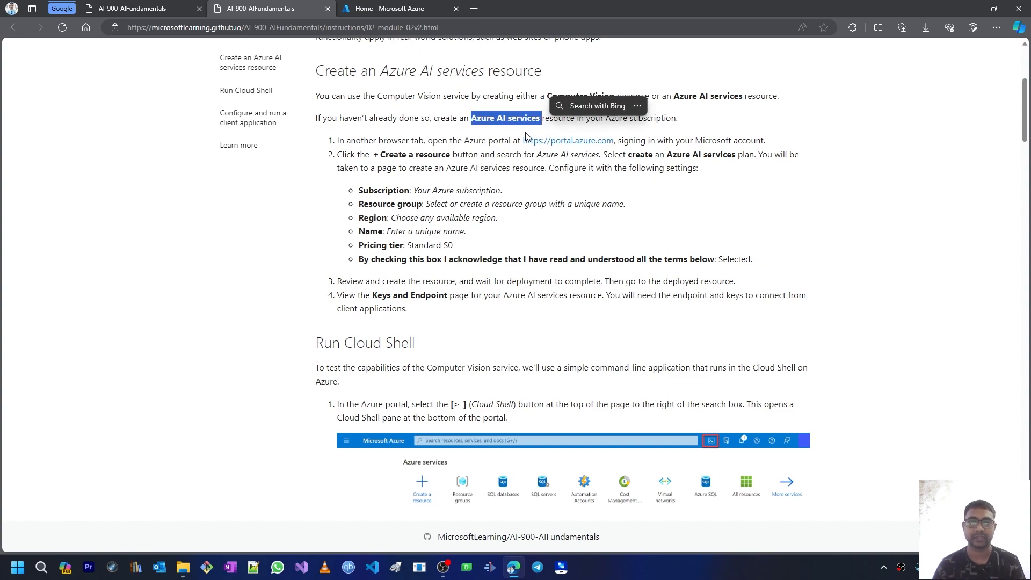
# Step: Search the portal for 'Azure AI services' and start Create on the Computer vision card
pyautogui.click(388, 9)
pyautogui.click(346, 48)
pyautogui.hotkey('ctrl', 'v')
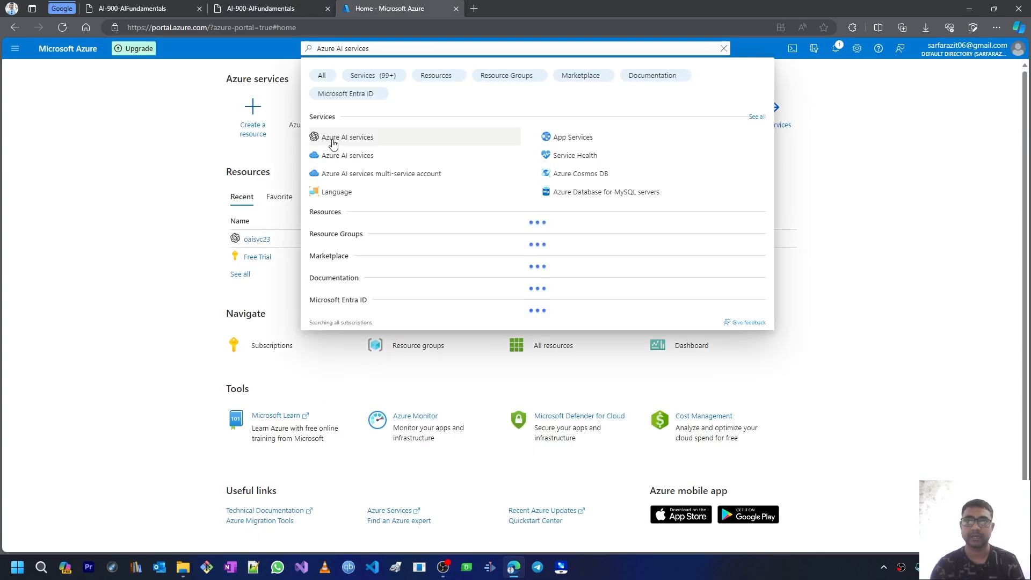
pyautogui.click(353, 142)
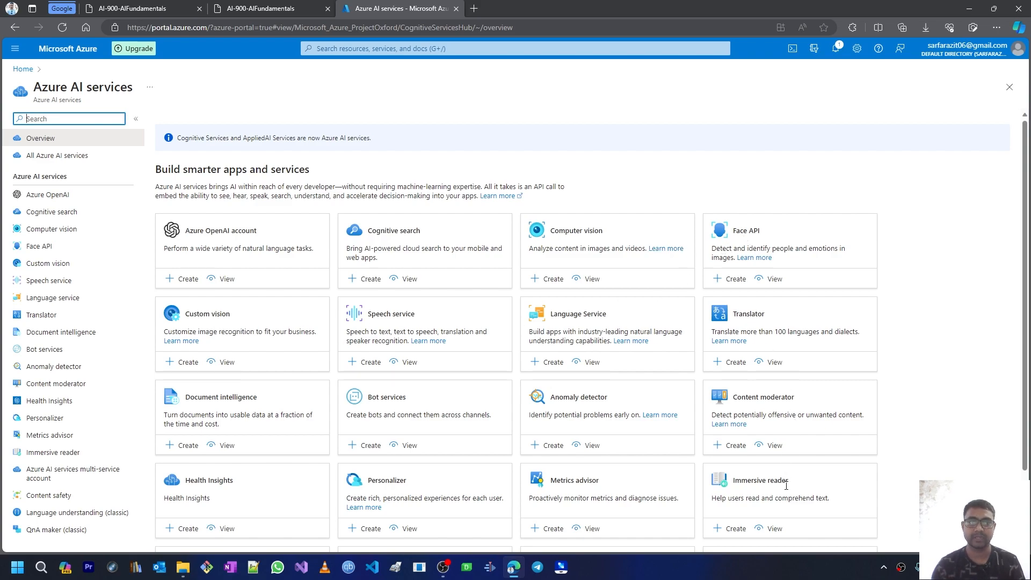
pyautogui.scroll(-2, 787, 480)
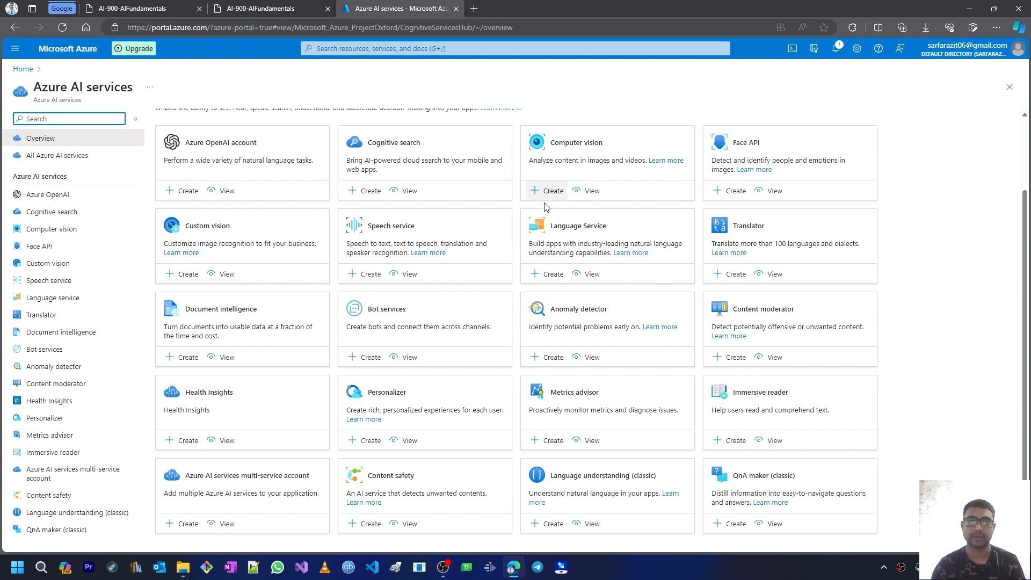
pyautogui.scroll(2, 539, 227)
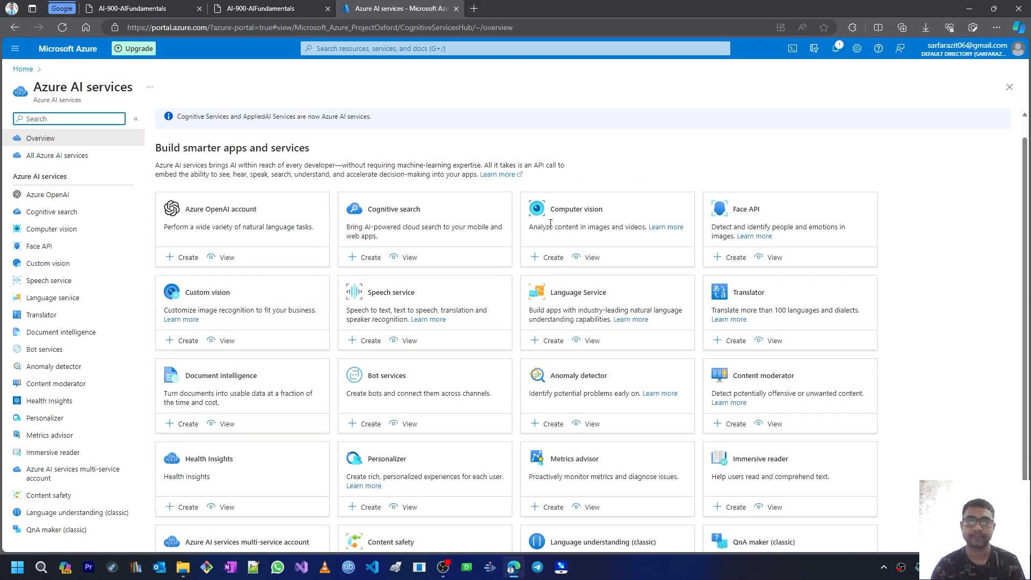
pyautogui.click(547, 262)
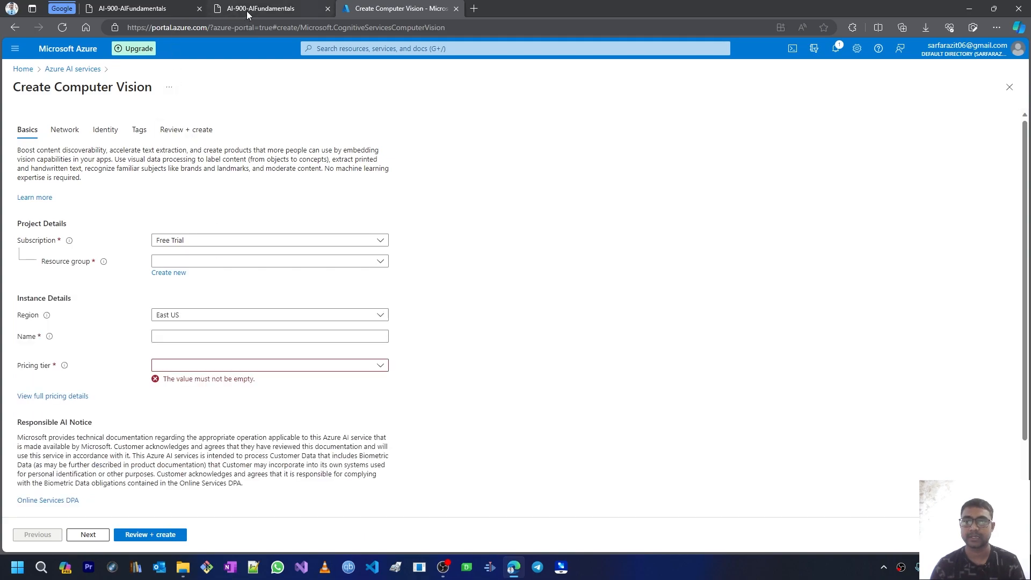
# Step: Move the Create Computer Vision form into its own window and pick resource group rg-openai
pyautogui.moveTo(400, 8); pyautogui.dragTo(1028, 144)
pyautogui.click(712, 268)
pyautogui.click(697, 321)
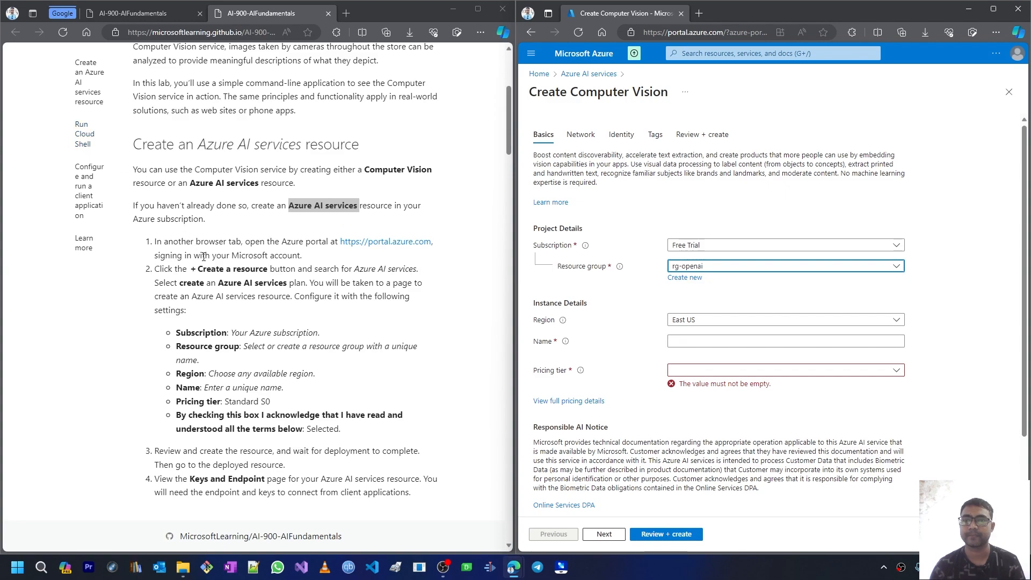
pyautogui.scroll(-1, 203, 255)
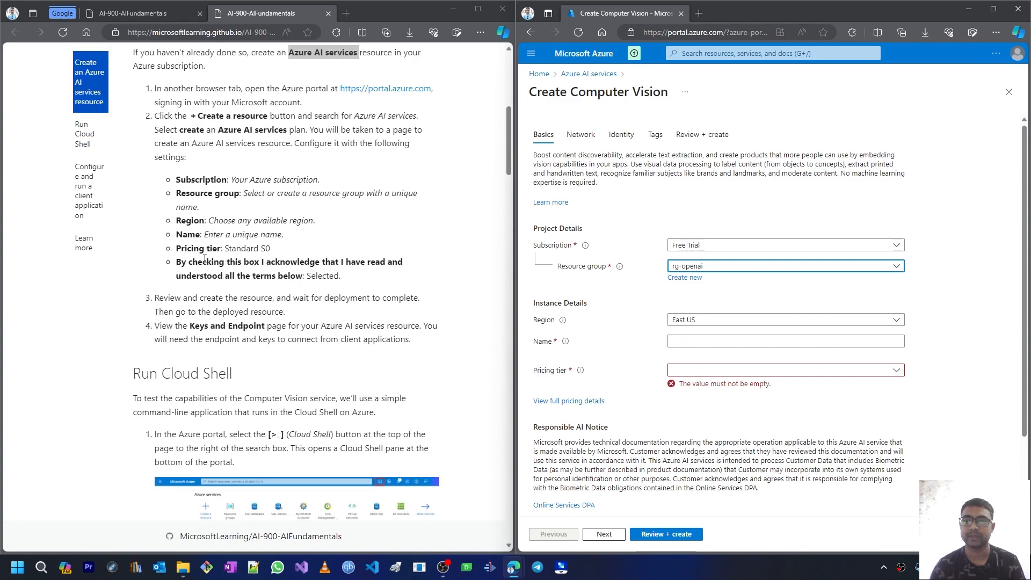
pyautogui.scroll(1, 205, 259)
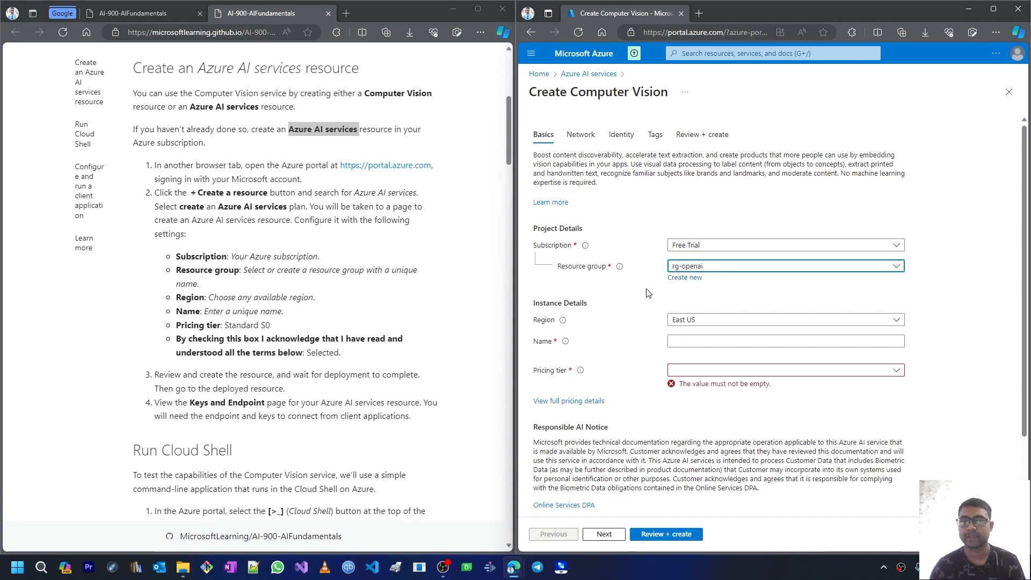
# Step: Replace rg-openai with a newly created resource group named rg-azure-computervision
pyautogui.click(688, 278)
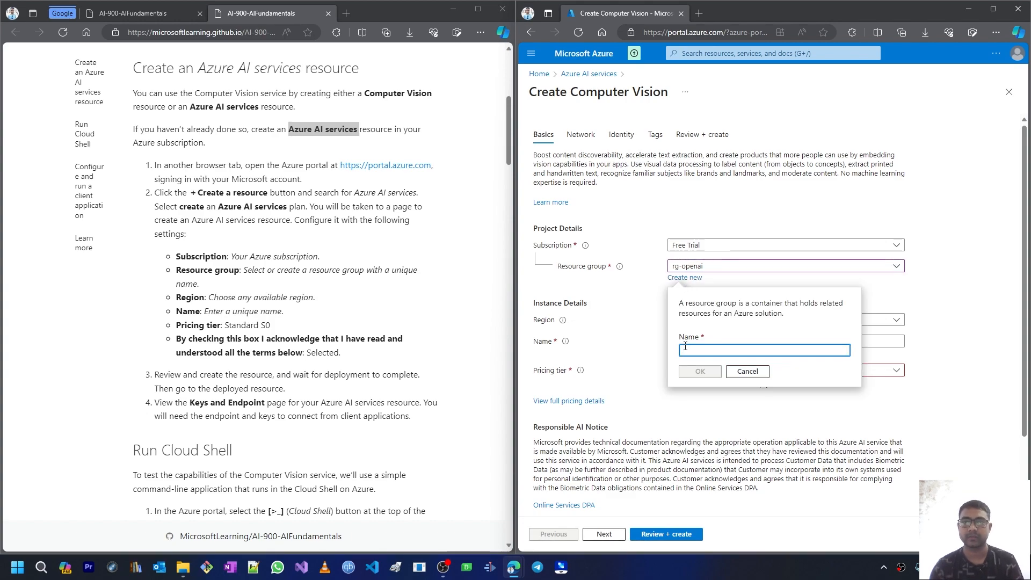
pyautogui.write('a')
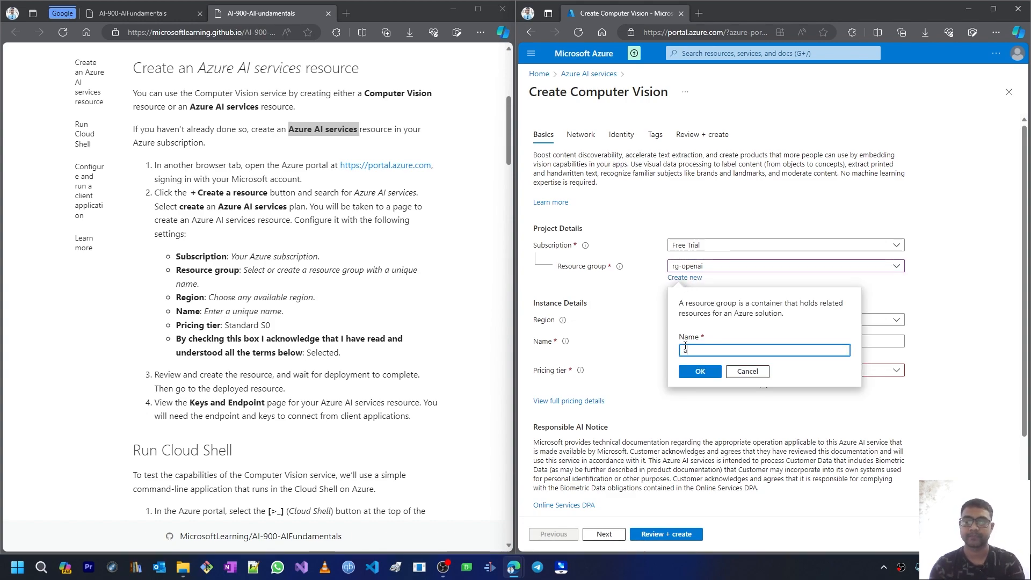
pyautogui.write('zure-compute')
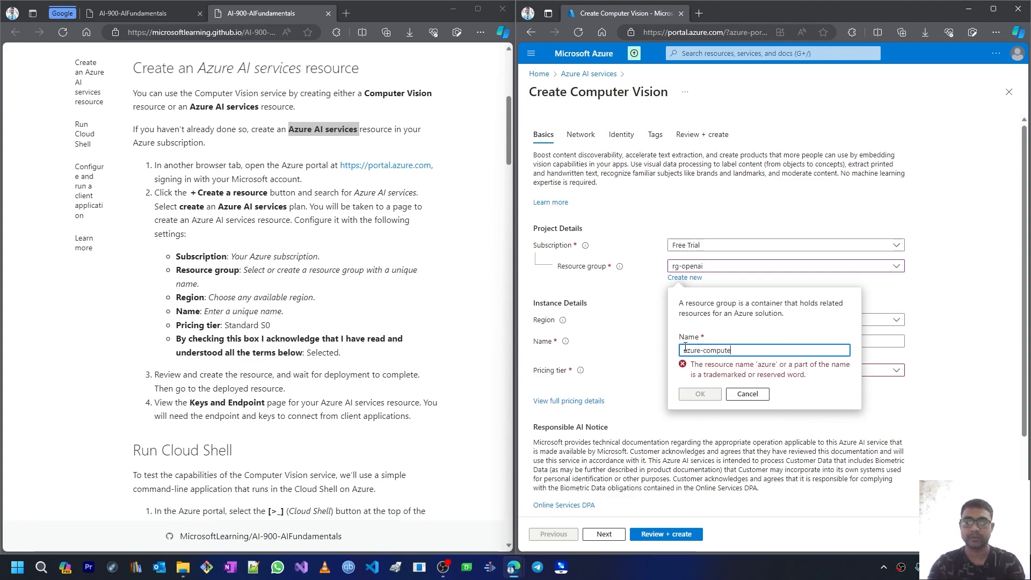
pyautogui.write('rvision')
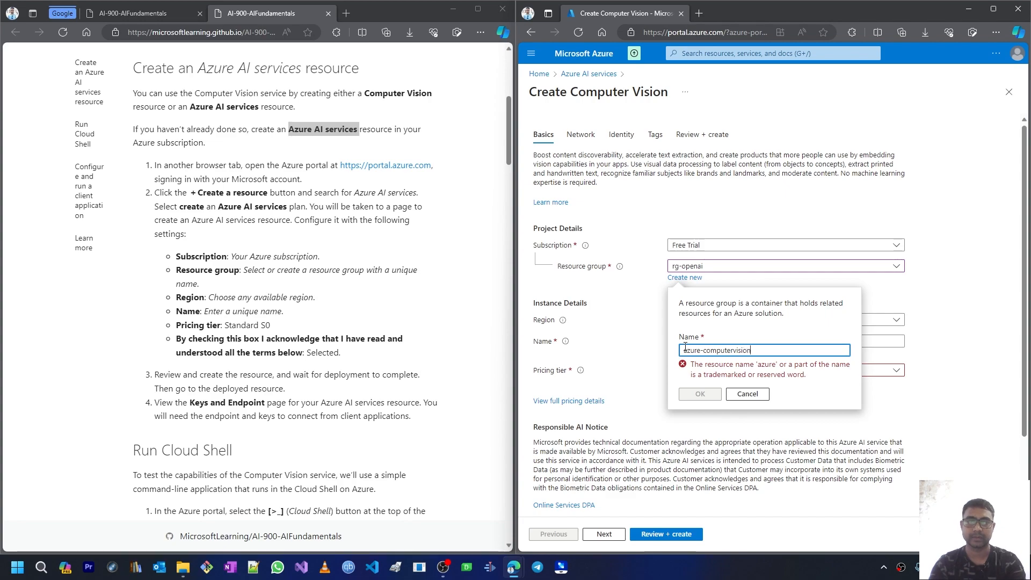
pyautogui.write('rg-')
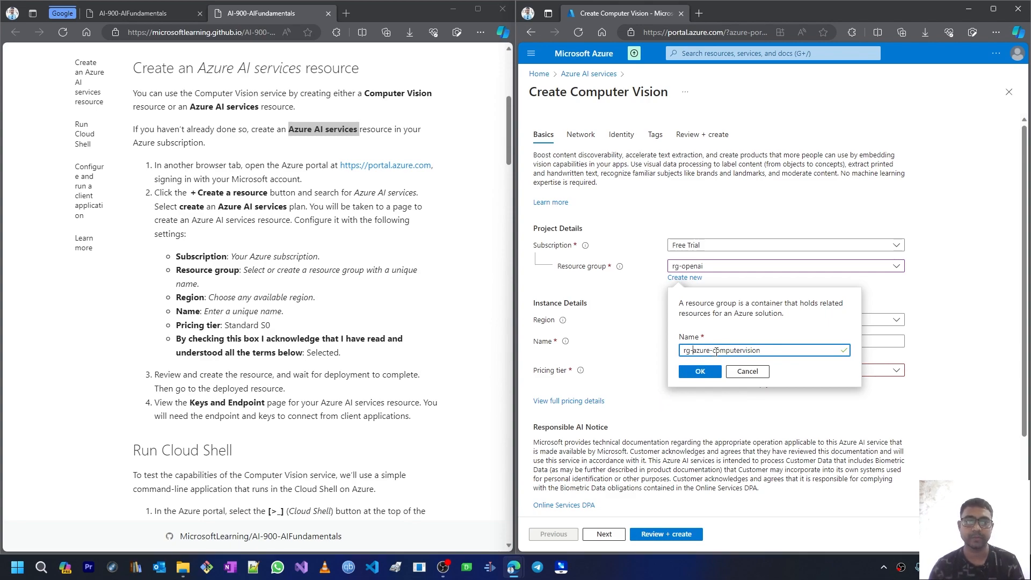
pyautogui.click(700, 372)
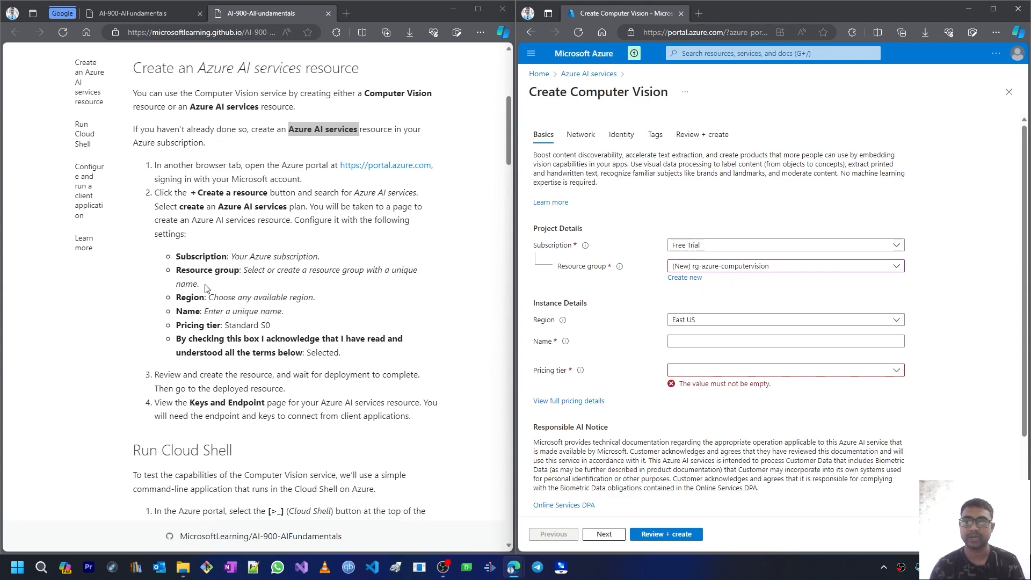
pyautogui.click(680, 345)
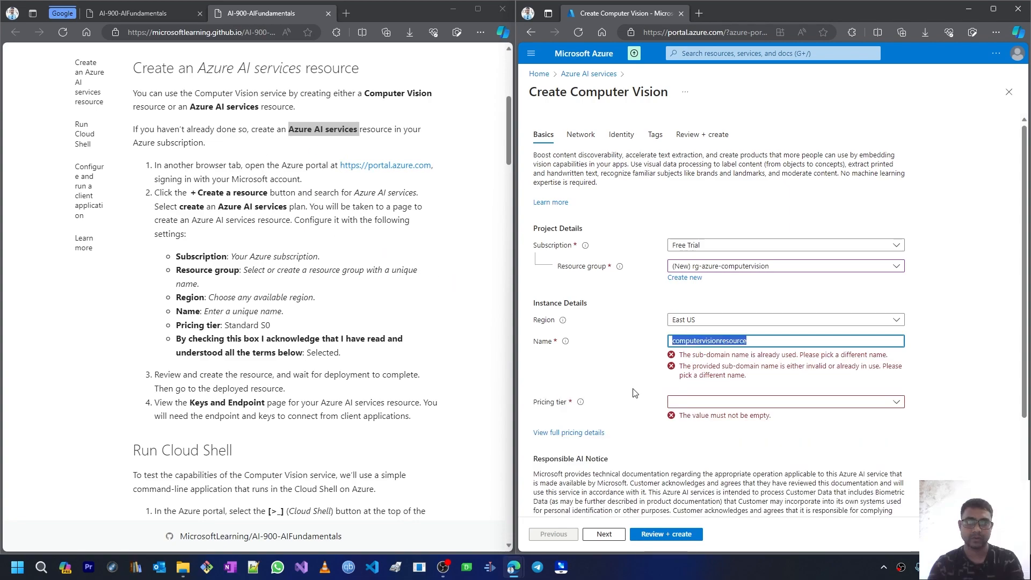
# Step: Enter cvresource2023 as the name, select Standard S1 pricing, and scroll to the Responsible AI terms
pyautogui.write('cvresource2023')
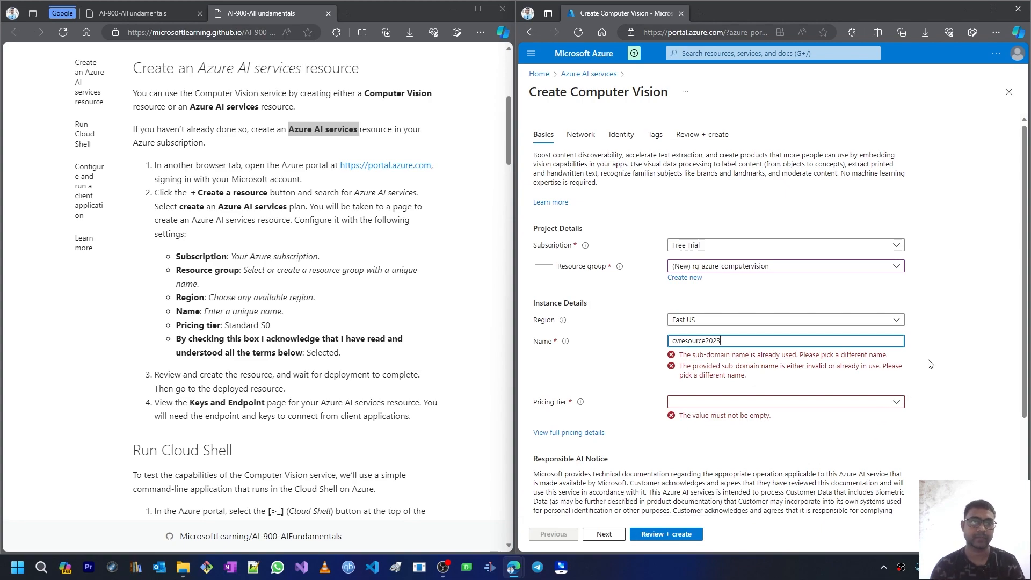
pyautogui.click(950, 344)
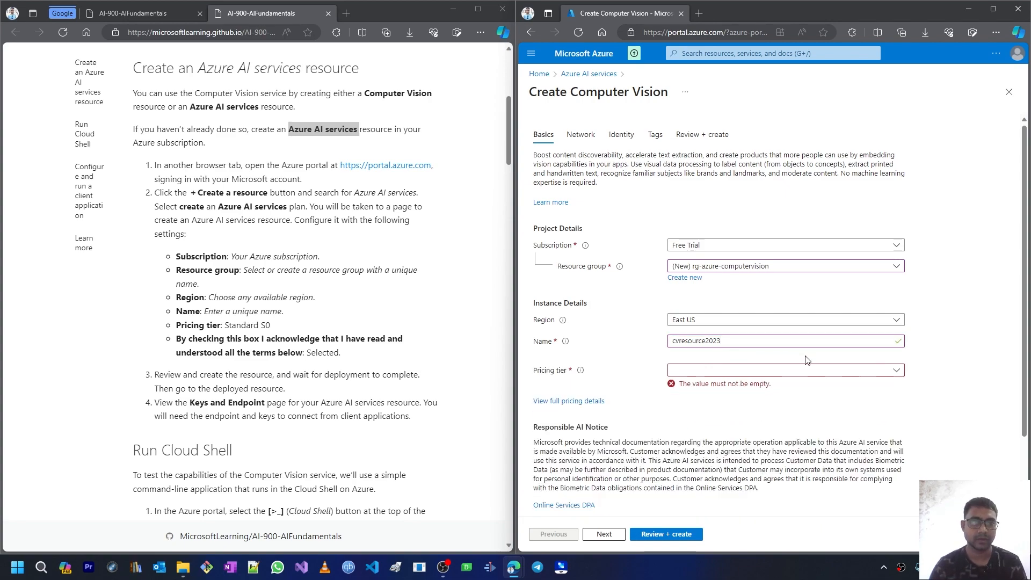
pyautogui.click(689, 371)
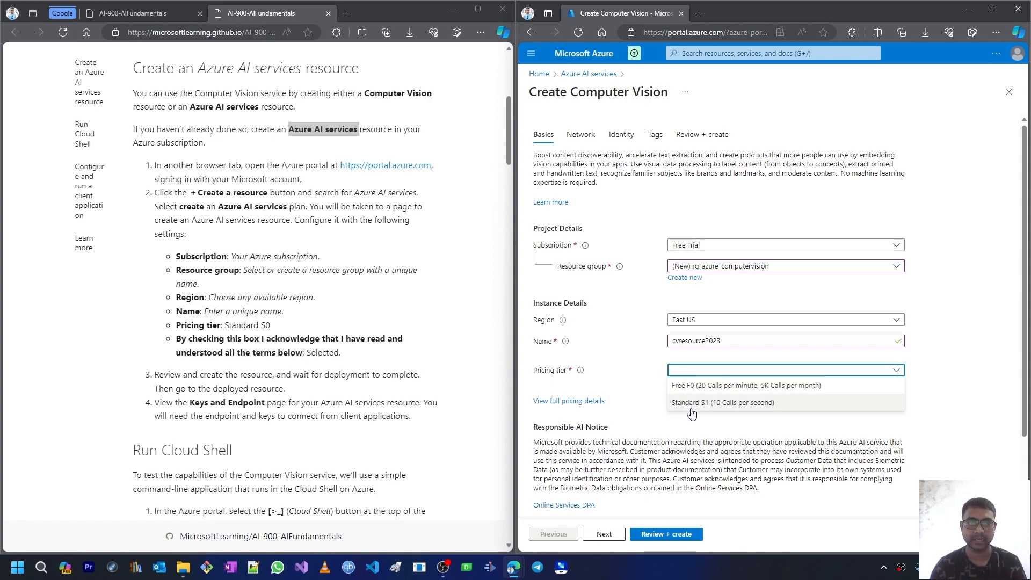
pyautogui.click(724, 407)
pyautogui.moveTo(270, 326); pyautogui.dragTo(218, 326)
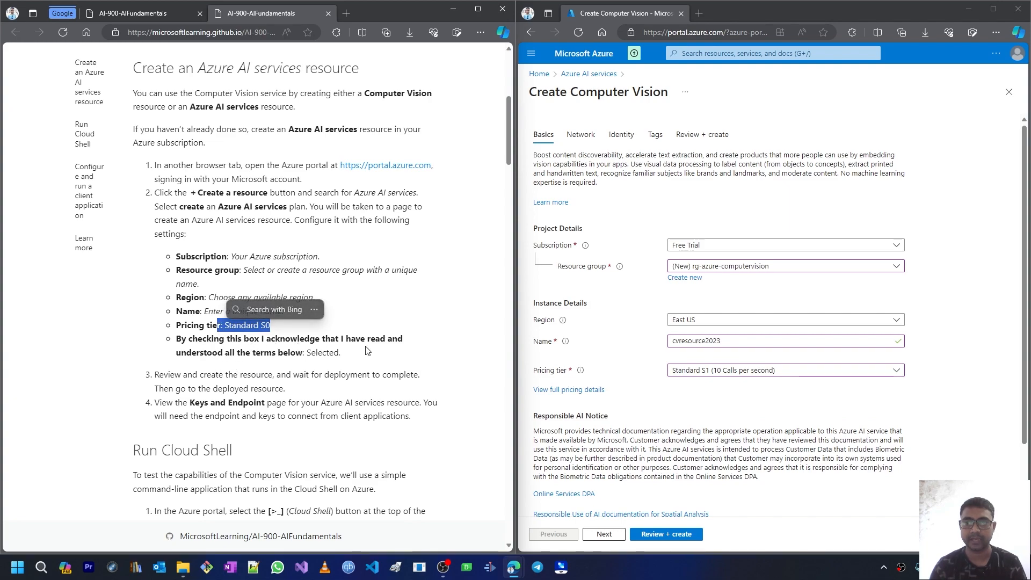
pyautogui.click(676, 384)
pyautogui.scroll(-2, 676, 383)
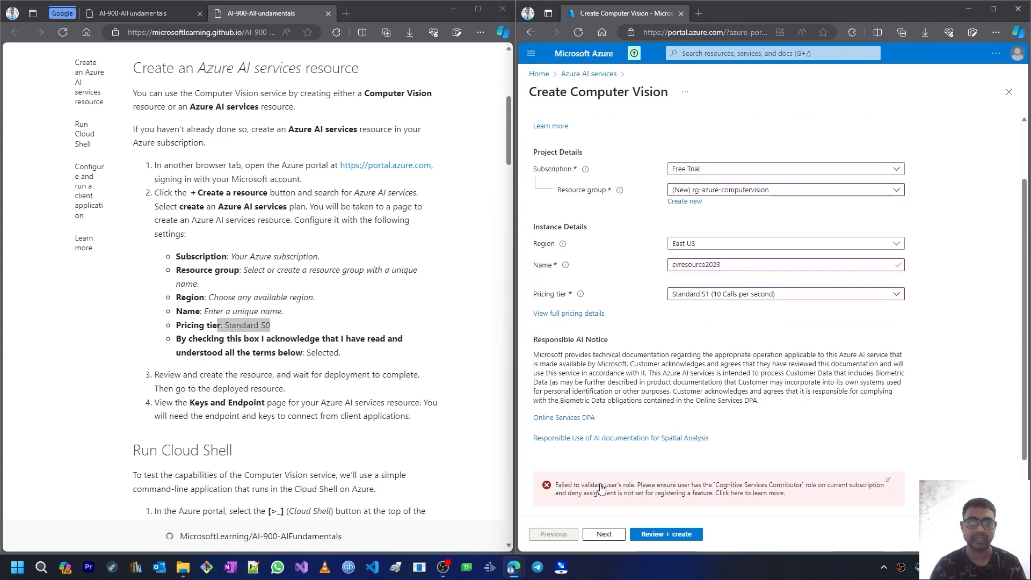
pyautogui.scroll(-1, 668, 443)
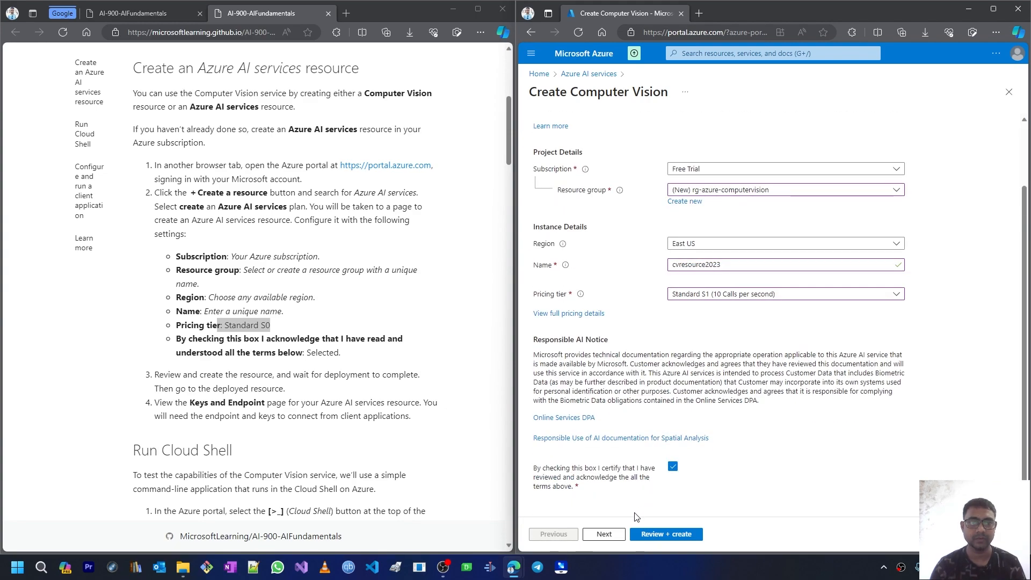
# Step: Review and create cvresource2023, then follow the deployment notification until it completes
pyautogui.click(660, 535)
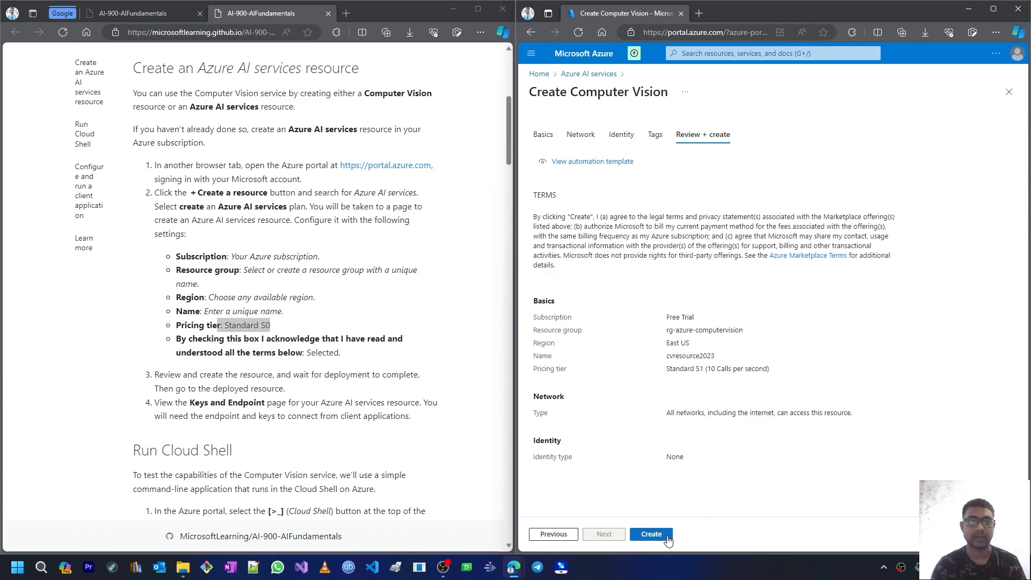
pyautogui.click(667, 537)
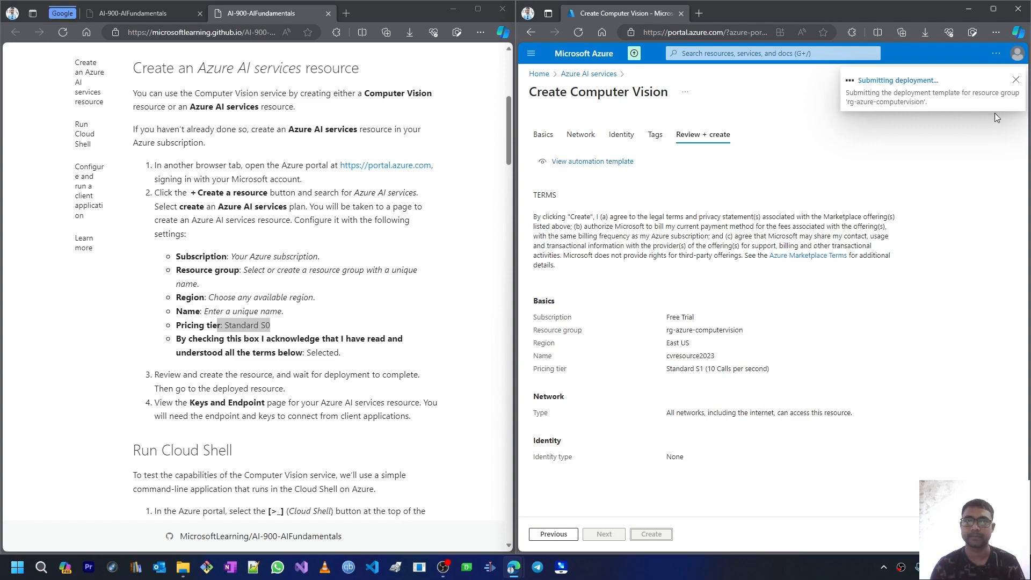
pyautogui.click(895, 83)
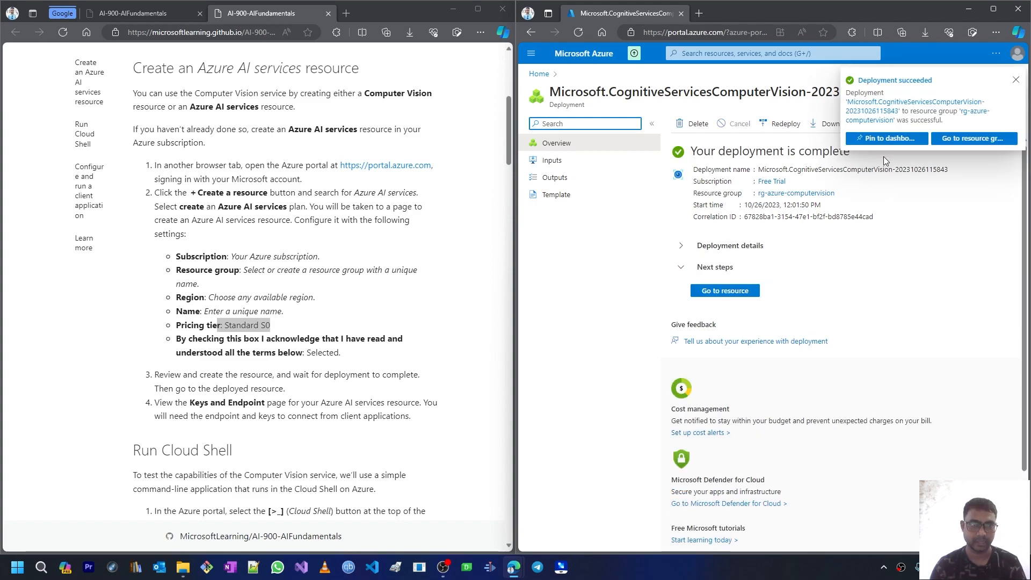
# Step: Go to cvresource2023 and view its Keys and Endpoint page with both keys, eastus region and endpoint
pyautogui.click(709, 293)
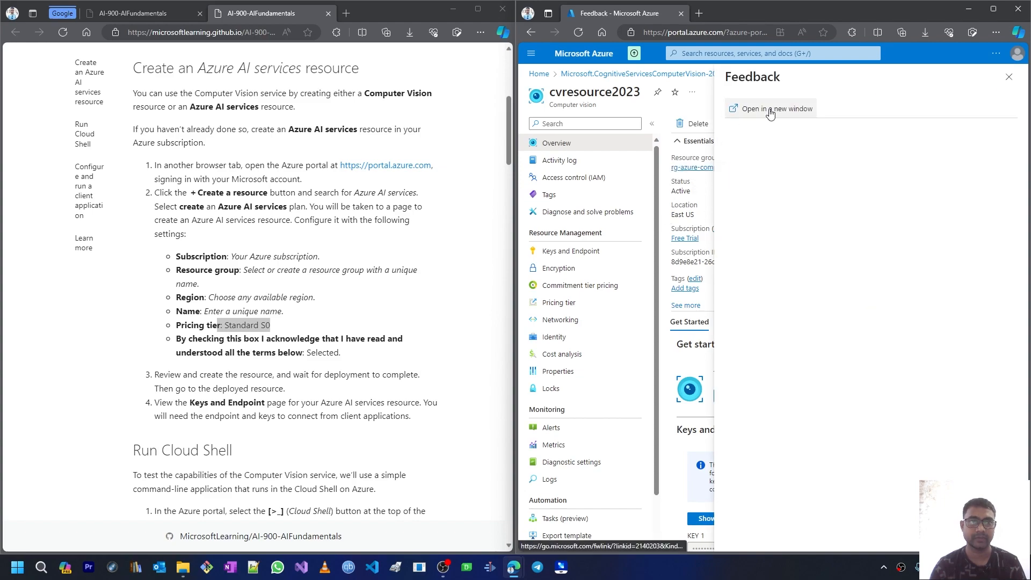
pyautogui.click(1010, 78)
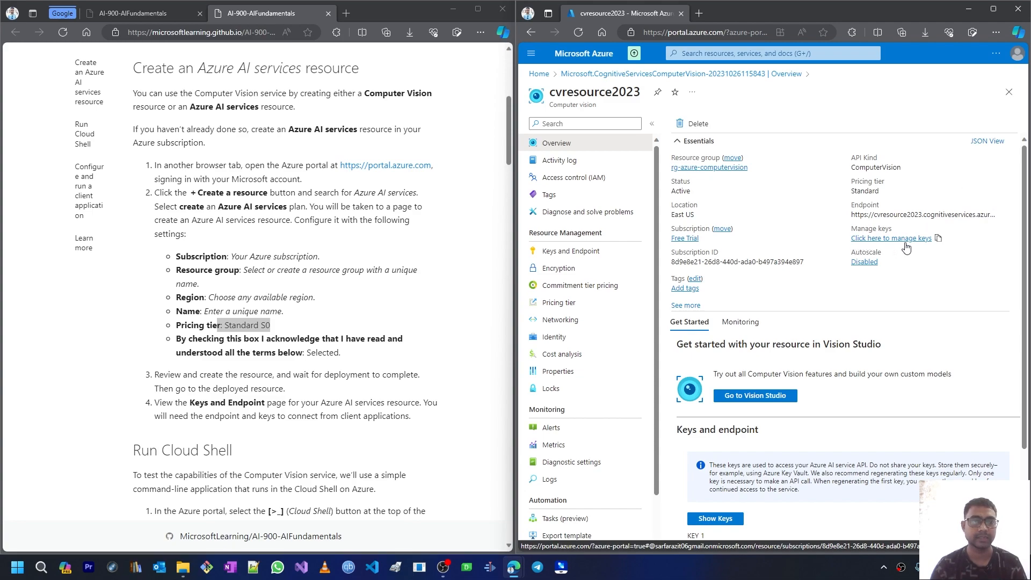
pyautogui.click(589, 253)
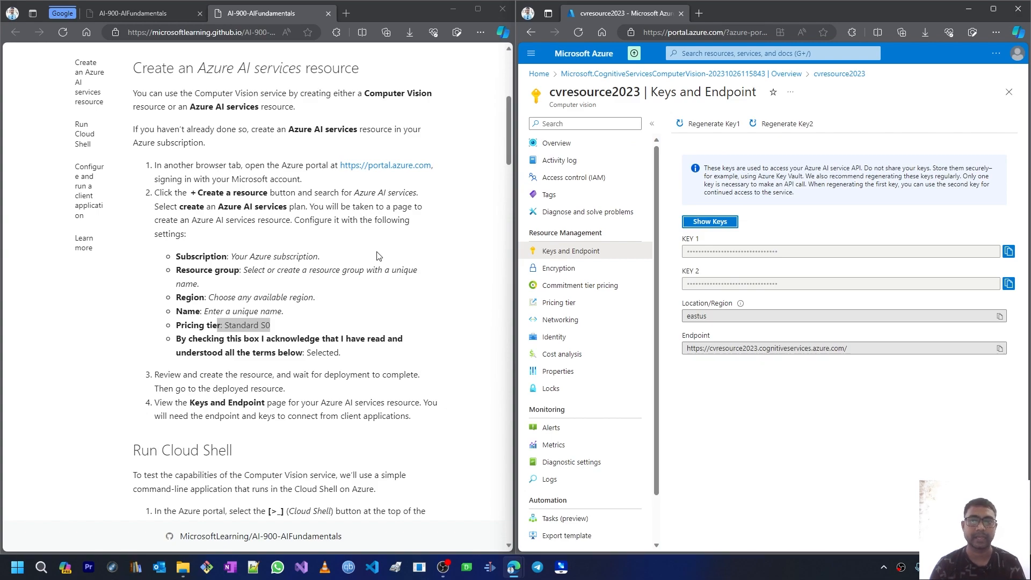
pyautogui.scroll(-3, 376, 255)
pyautogui.scroll(-3, 329, 253)
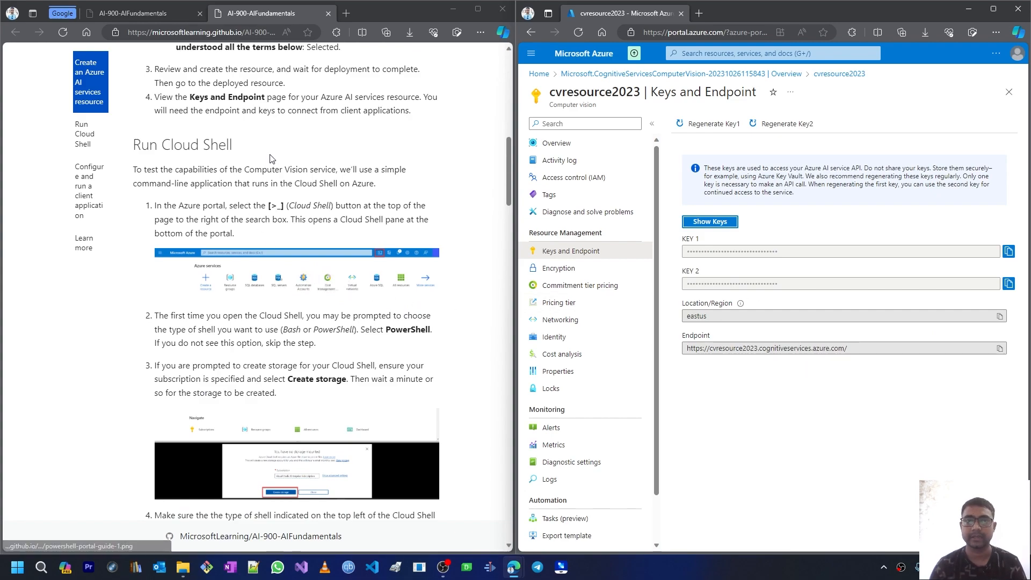
pyautogui.rightClick(664, 16)
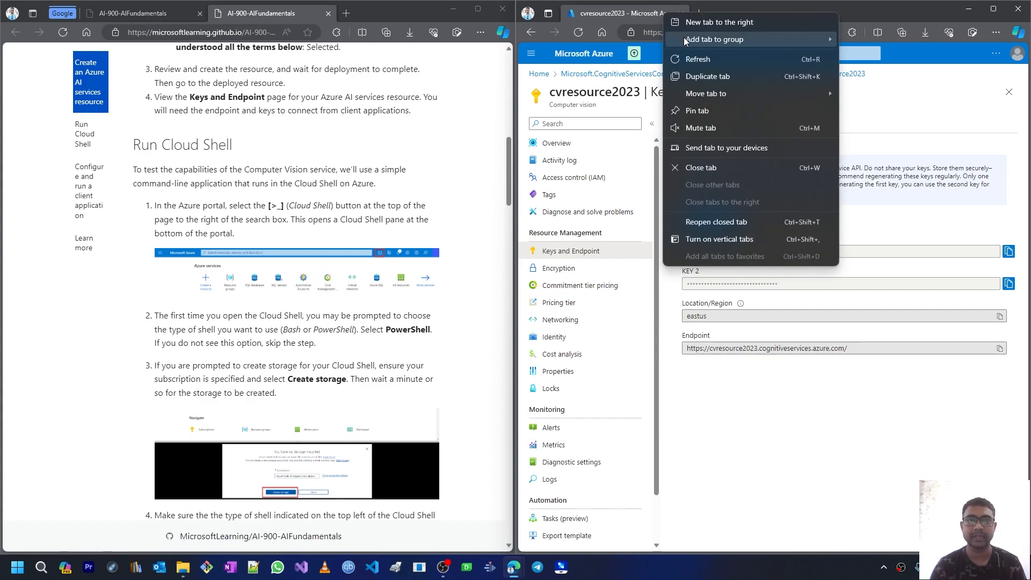
# Step: Duplicate the cvresource2023 tab, sign in again, and scroll the lab to the Run Cloud Shell steps
pyautogui.click(689, 78)
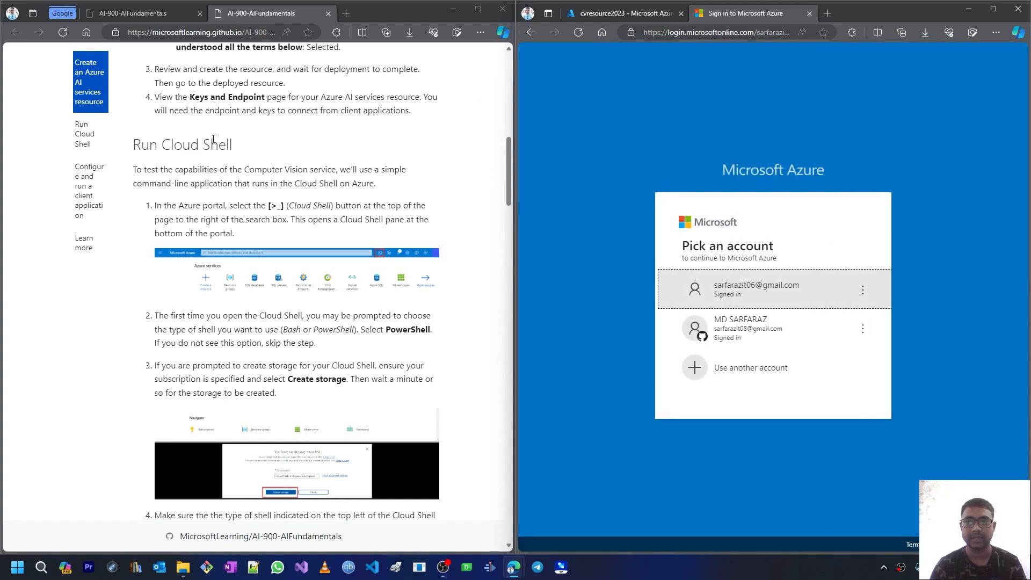
pyautogui.click(658, 289)
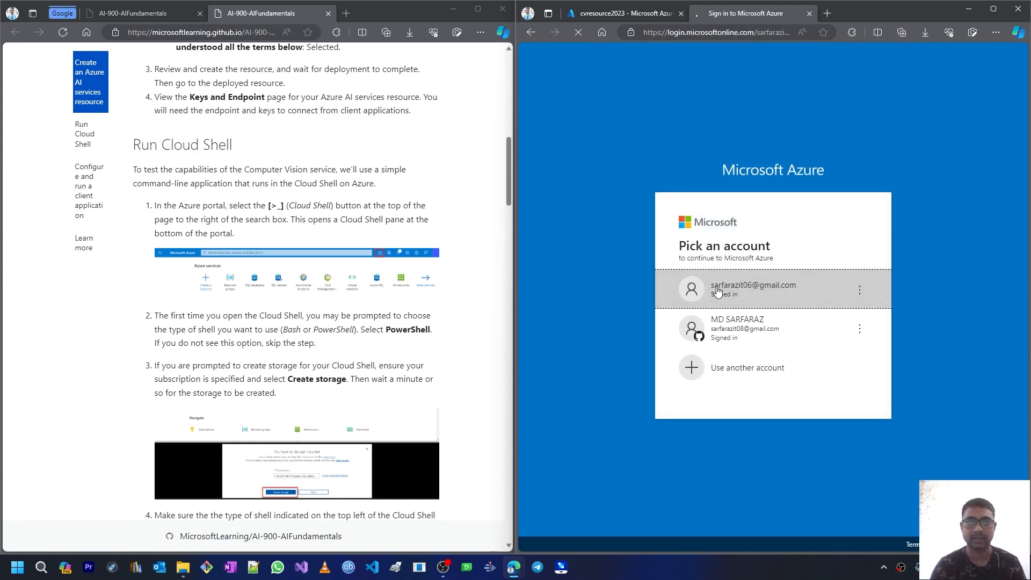
pyautogui.click(624, 15)
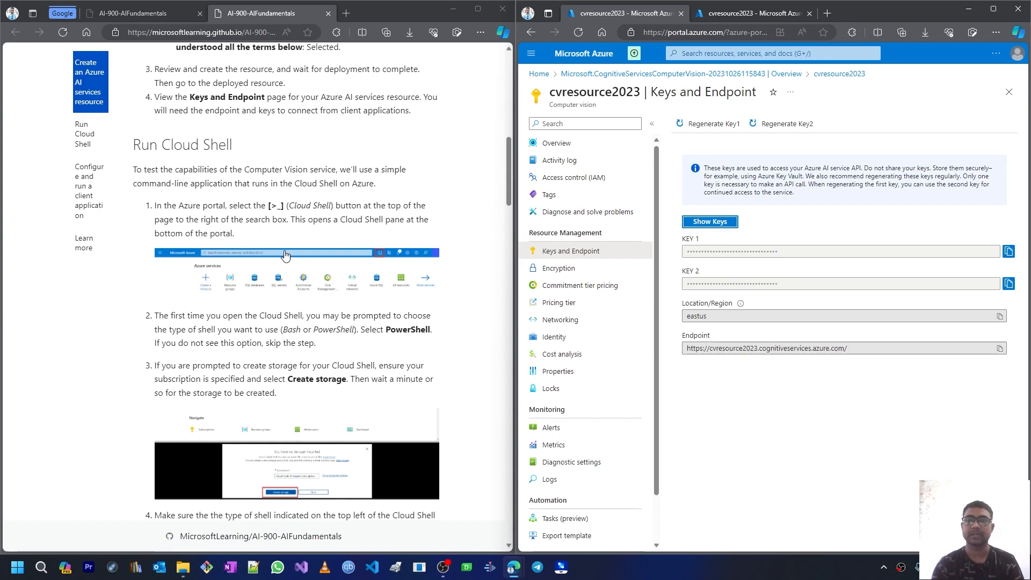
pyautogui.scroll(-1, 253, 309)
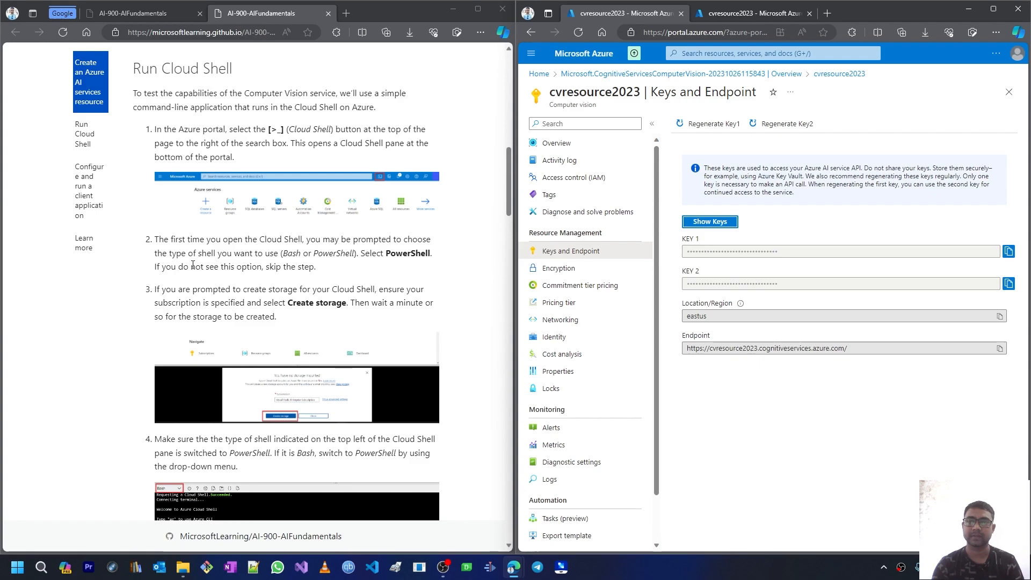
pyautogui.scroll(-1, 285, 263)
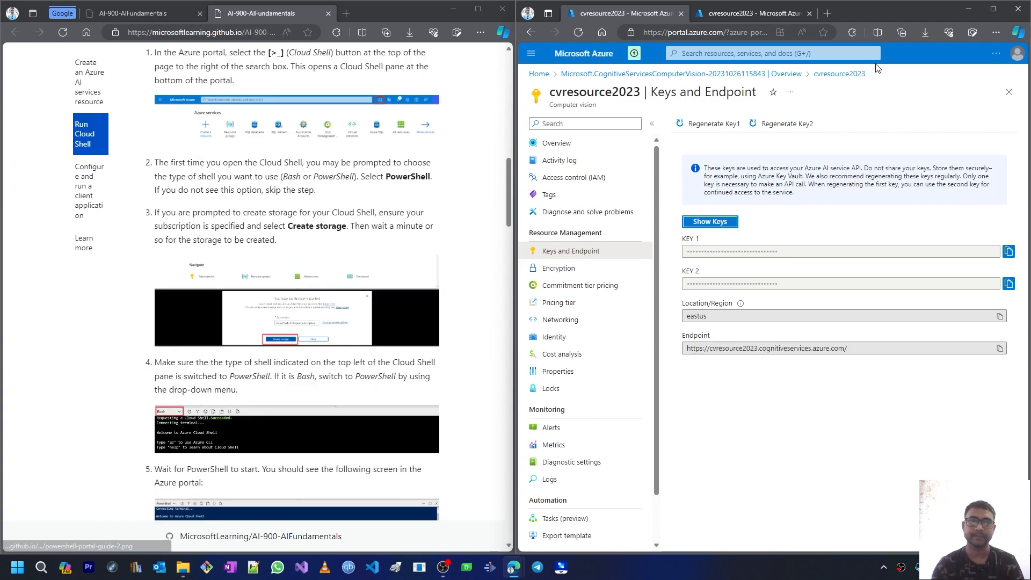
# Step: Launch Cloud Shell in the duplicated tab, switching it from Bash to PowerShell, and wait for the prompt
pyautogui.click(745, 16)
pyautogui.click(804, 56)
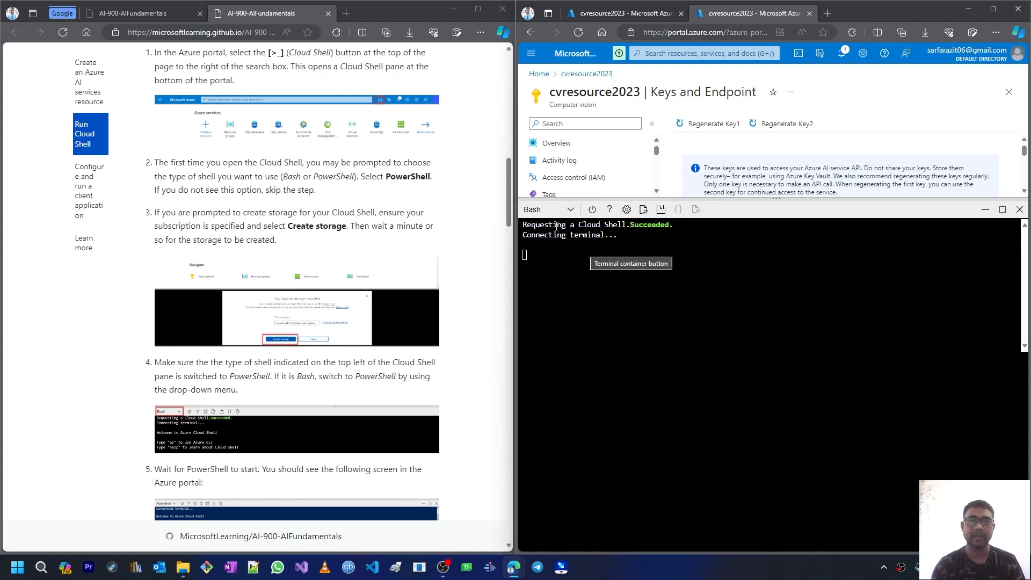
pyautogui.click(558, 209)
pyautogui.click(553, 228)
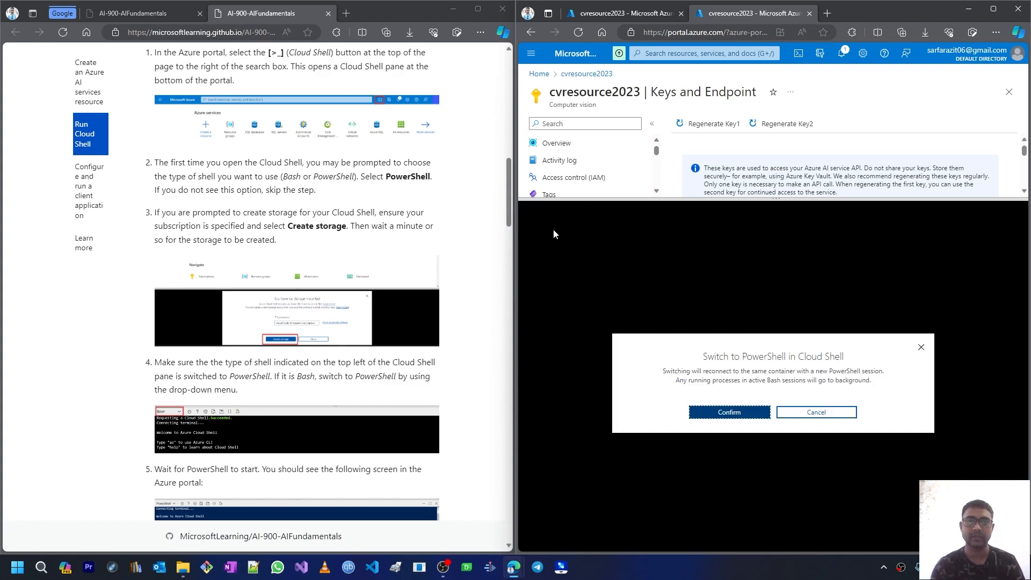
pyautogui.click(730, 410)
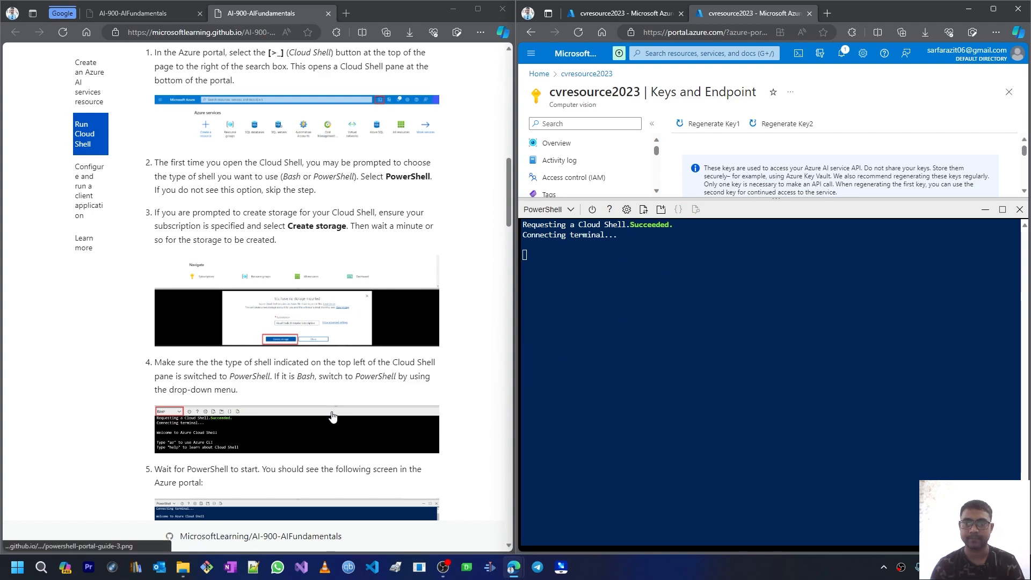
pyautogui.scroll(-1, 239, 311)
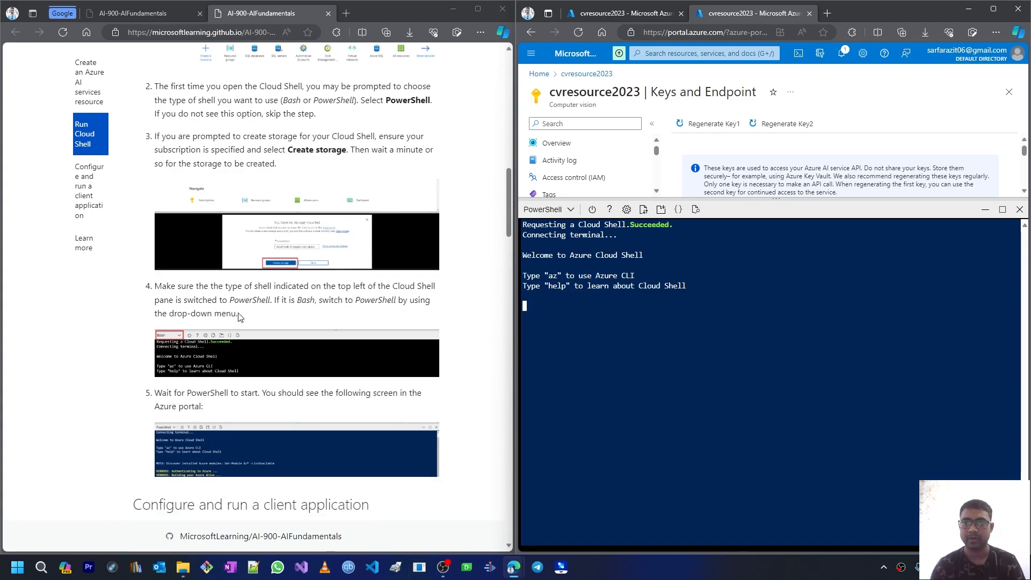
pyautogui.scroll(-1, 230, 423)
pyautogui.scroll(-1, 230, 423)
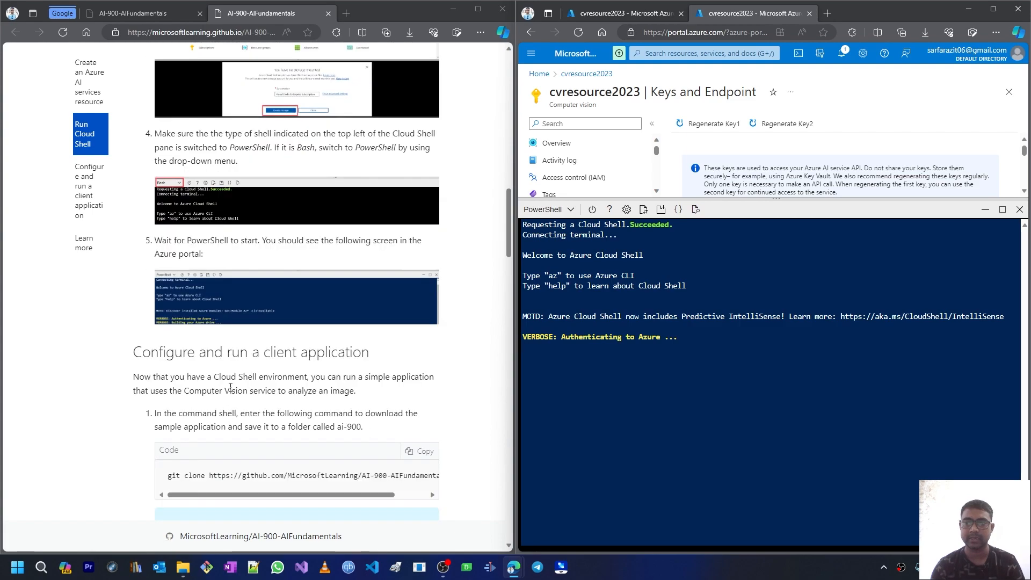
pyautogui.scroll(-1, 230, 419)
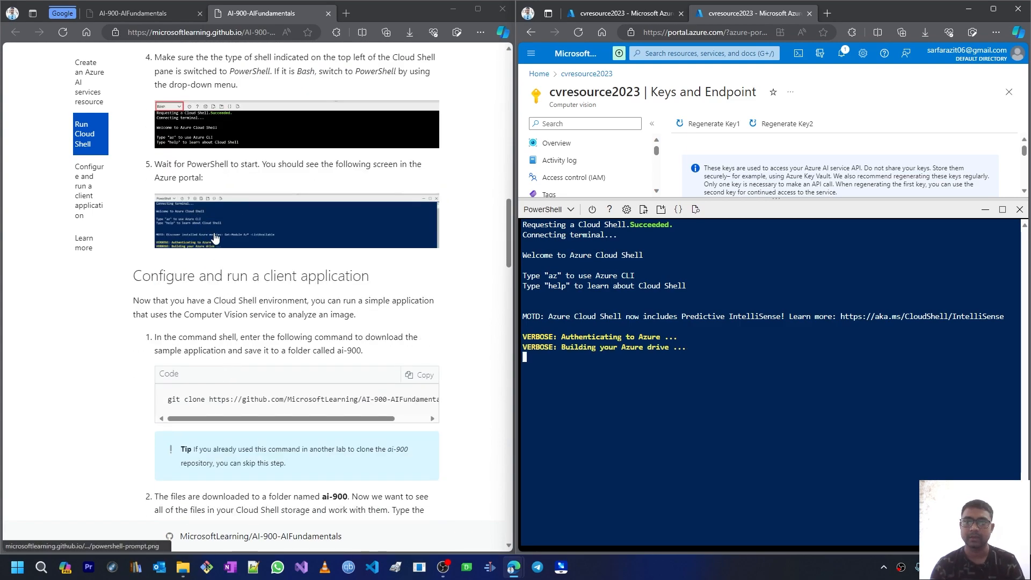
pyautogui.scroll(-2, 150, 279)
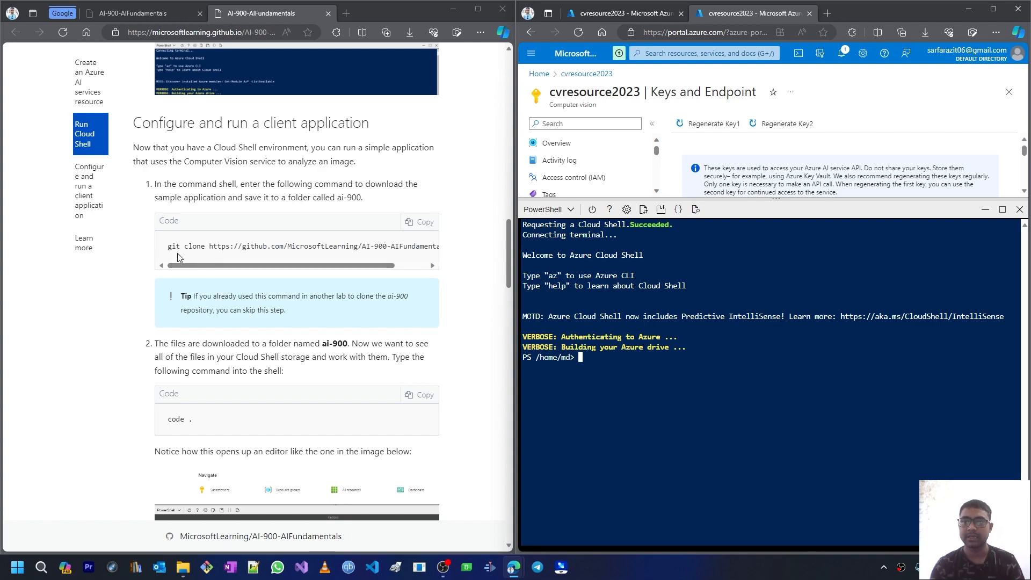
# Step: Clone the AI-900-AIFundamentals repository into an ai-900 folder with git clone in Cloud Shell
pyautogui.moveTo(260, 263)
pyautogui.mouseDown()
pyautogui.moveTo(279, 269)
pyautogui.moveTo(231, 257)
pyautogui.mouseUp()
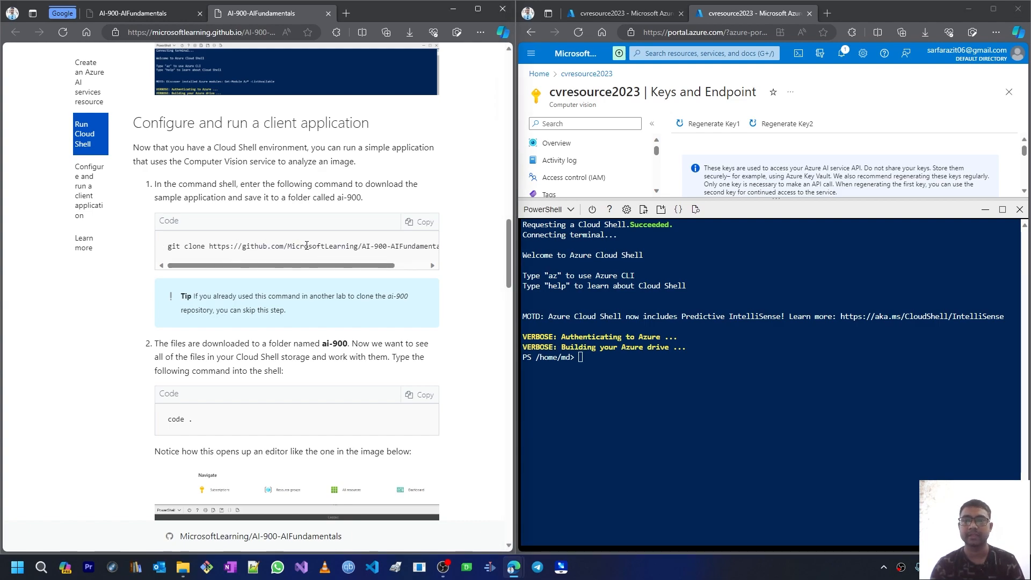
pyautogui.moveTo(344, 264)
pyautogui.mouseDown()
pyautogui.moveTo(400, 266)
pyautogui.moveTo(242, 253)
pyautogui.mouseUp()
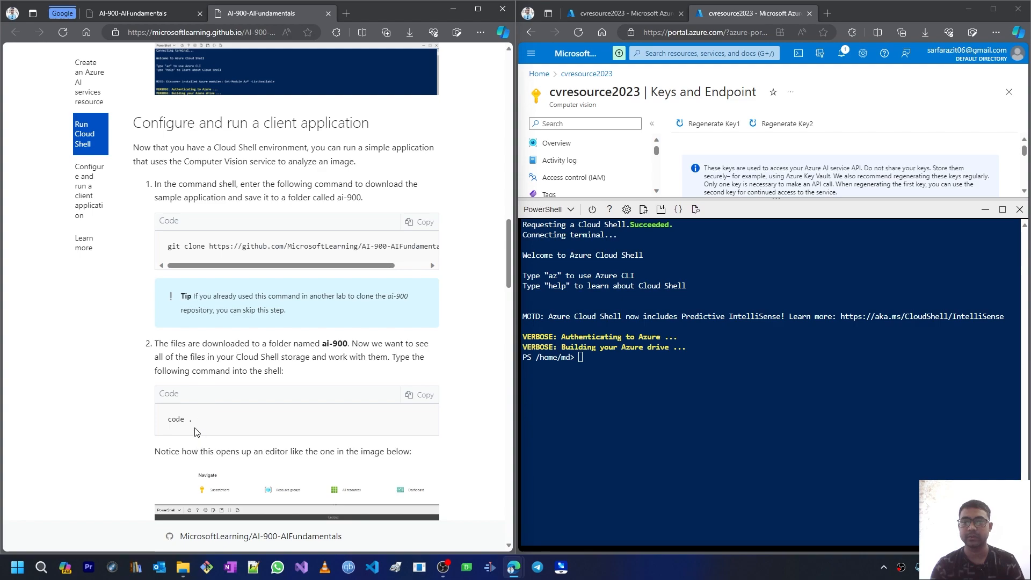
pyautogui.moveTo(190, 423); pyautogui.dragTo(167, 422)
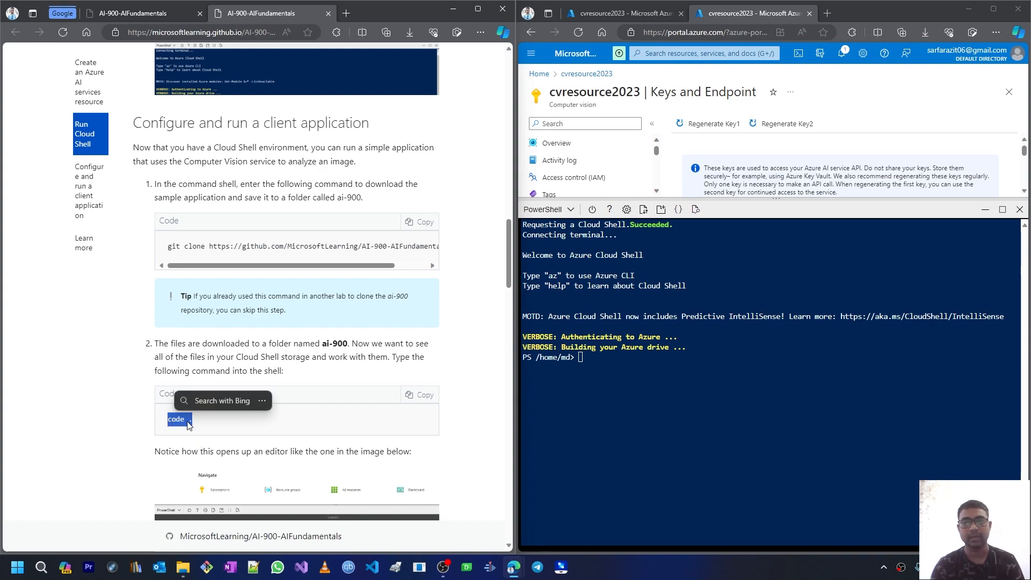
pyautogui.click(190, 424)
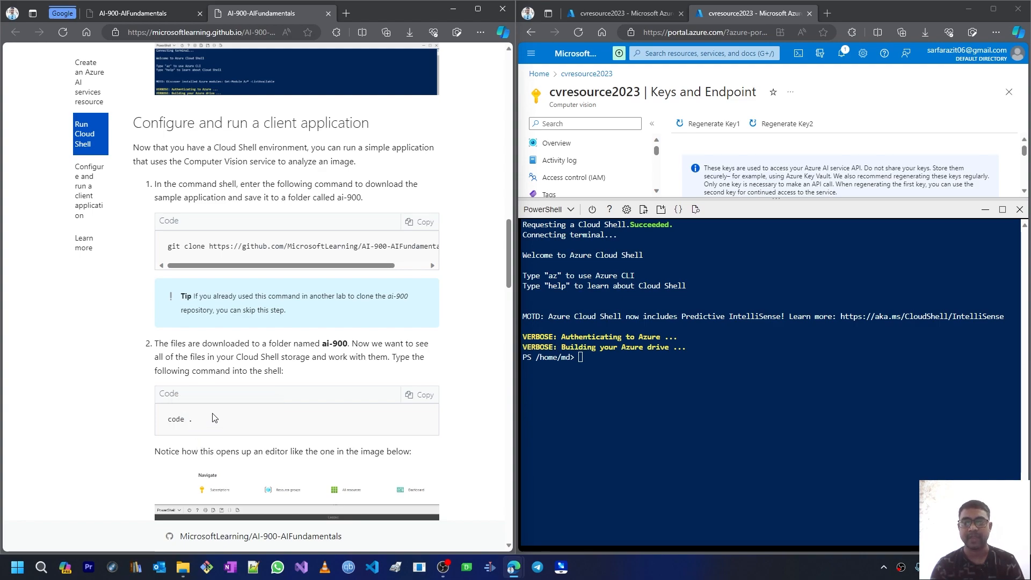
pyautogui.click(424, 222)
pyautogui.click(617, 359)
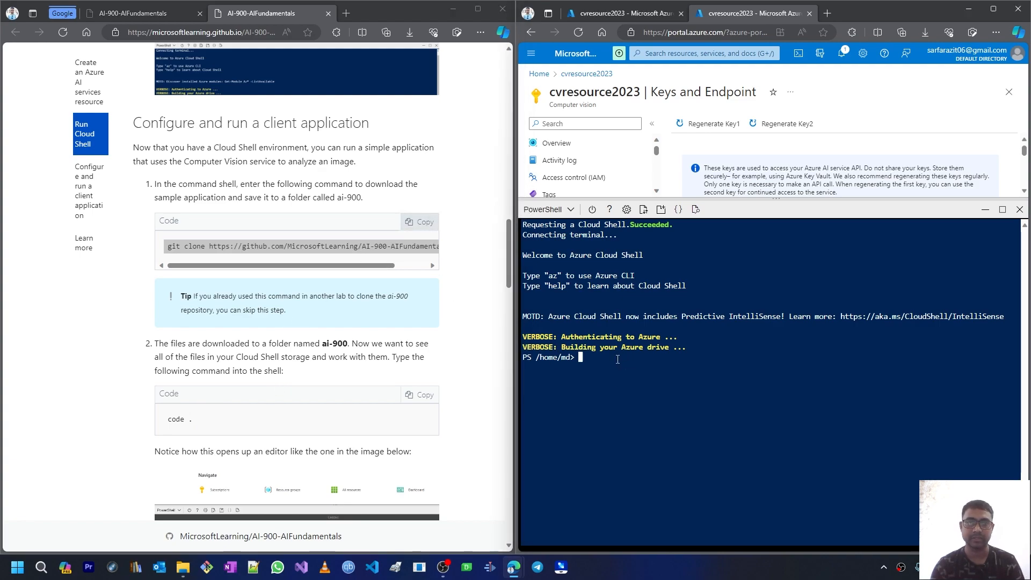
pyautogui.hotkey('ctrl', 'v')
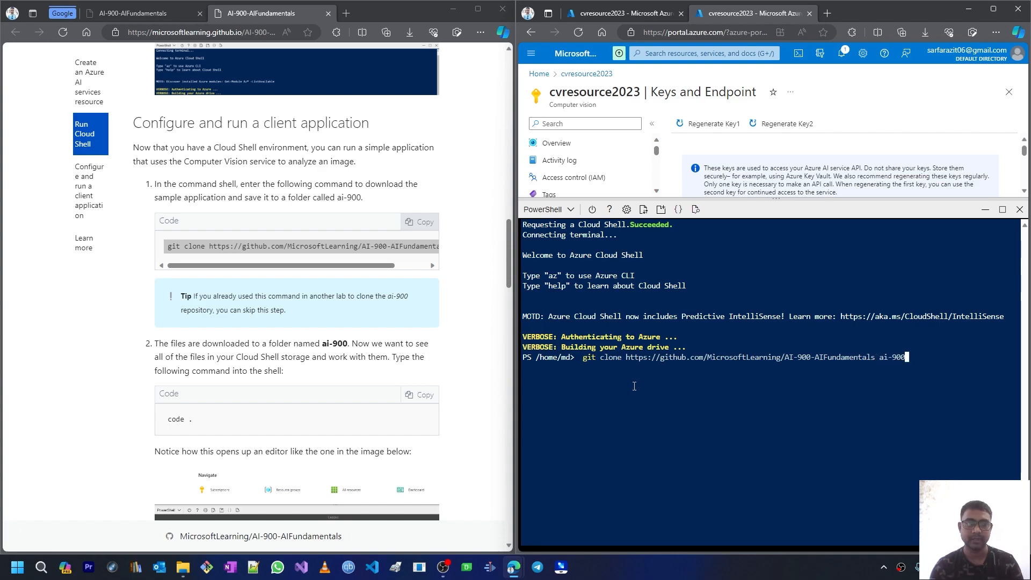
pyautogui.press('Return')
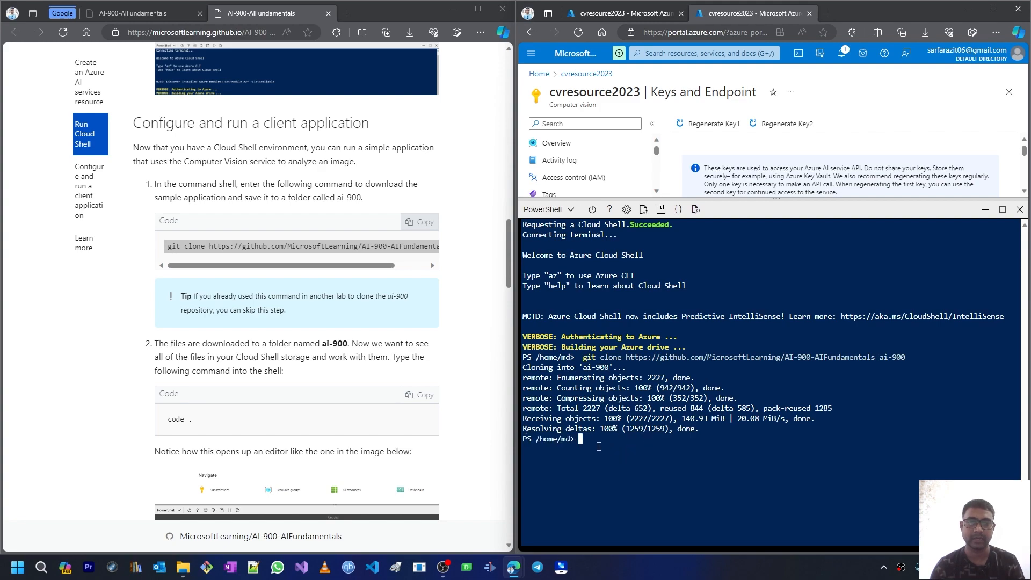
# Step: List the home directory with ls and enter 'code .' for the editor
pyautogui.write('ls')
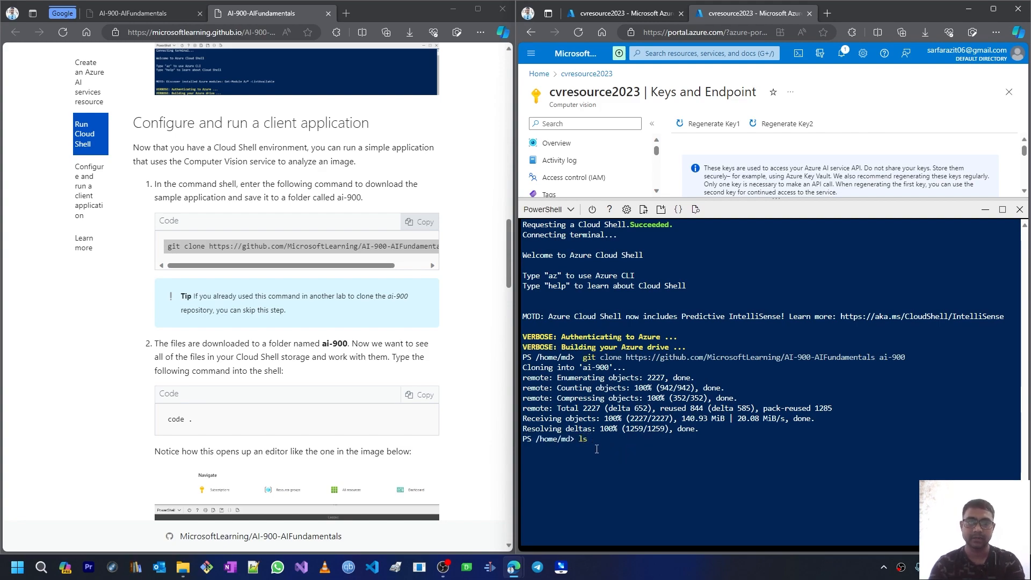
pyautogui.press('Return')
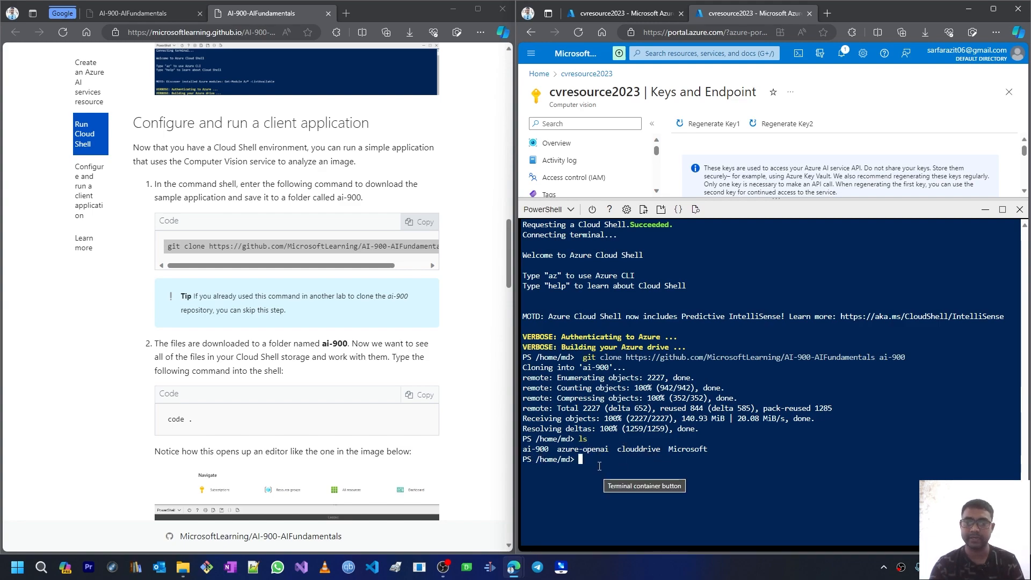
pyautogui.write('code ')
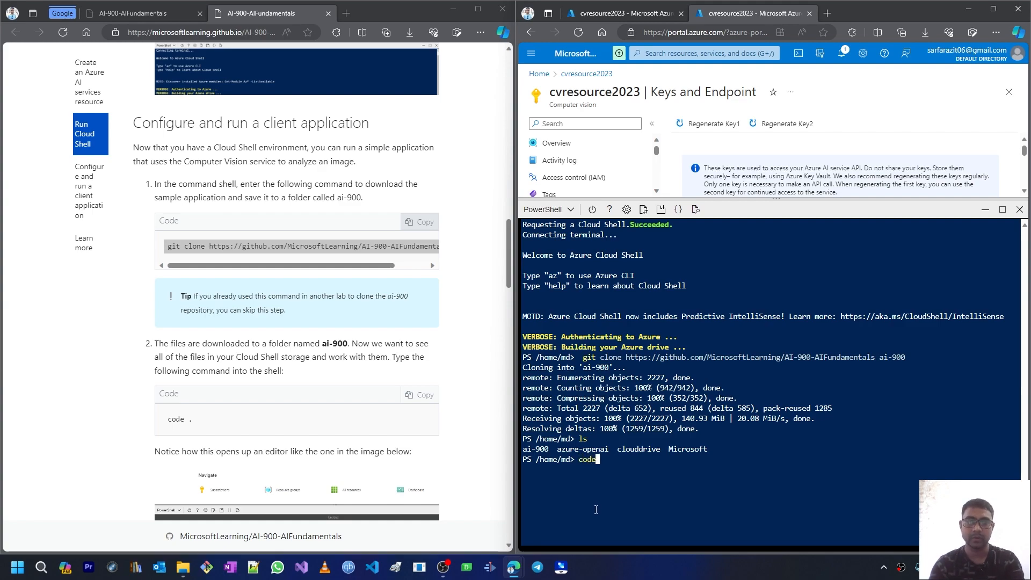
pyautogui.write('.')
# Step: Open ai-900/analyze-image.ps1 in the code editor with Cloud Shell maximized
pyautogui.press('Return')
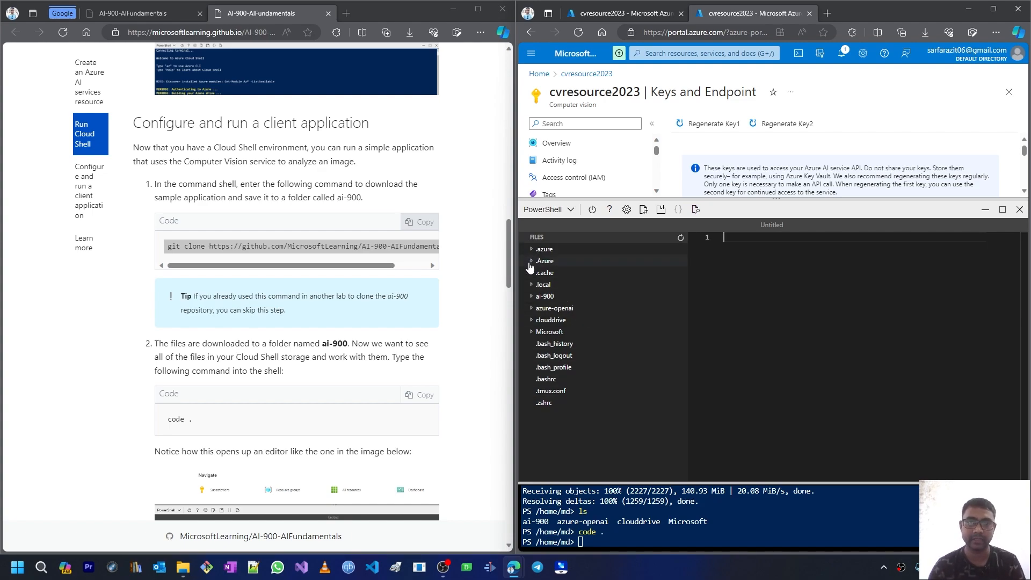
pyautogui.click(532, 297)
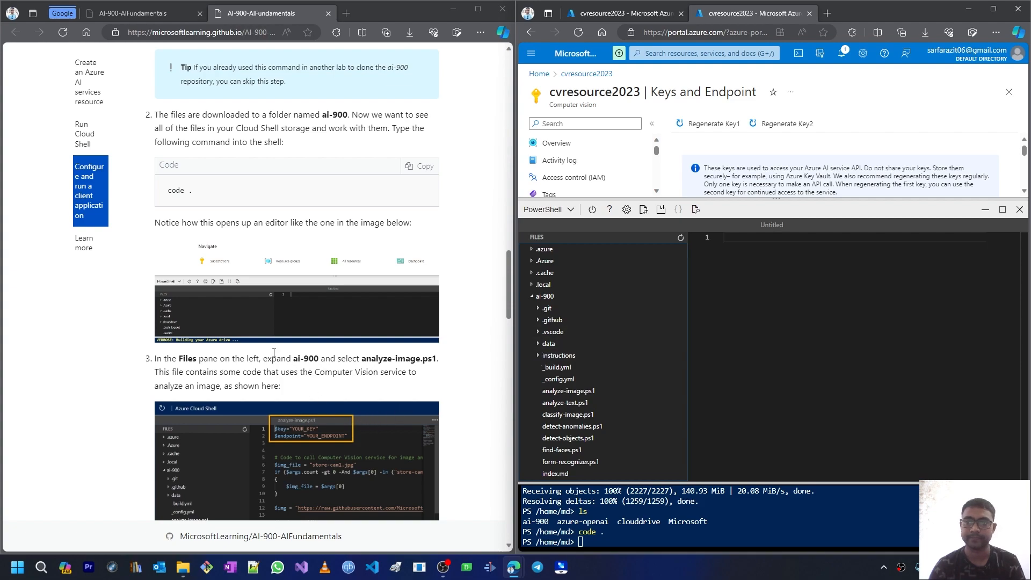
pyautogui.scroll(-1, 274, 356)
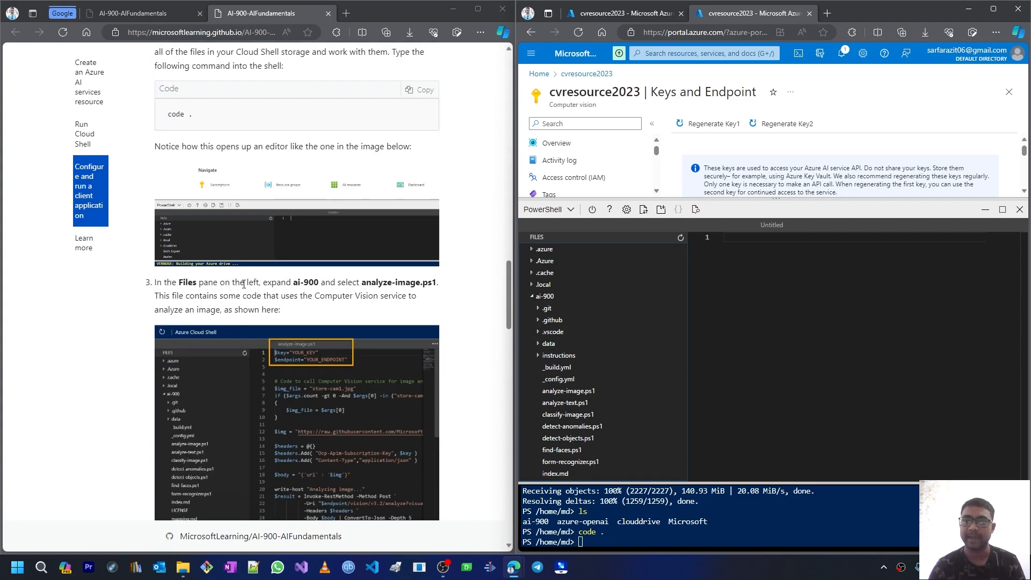
pyautogui.click(1003, 210)
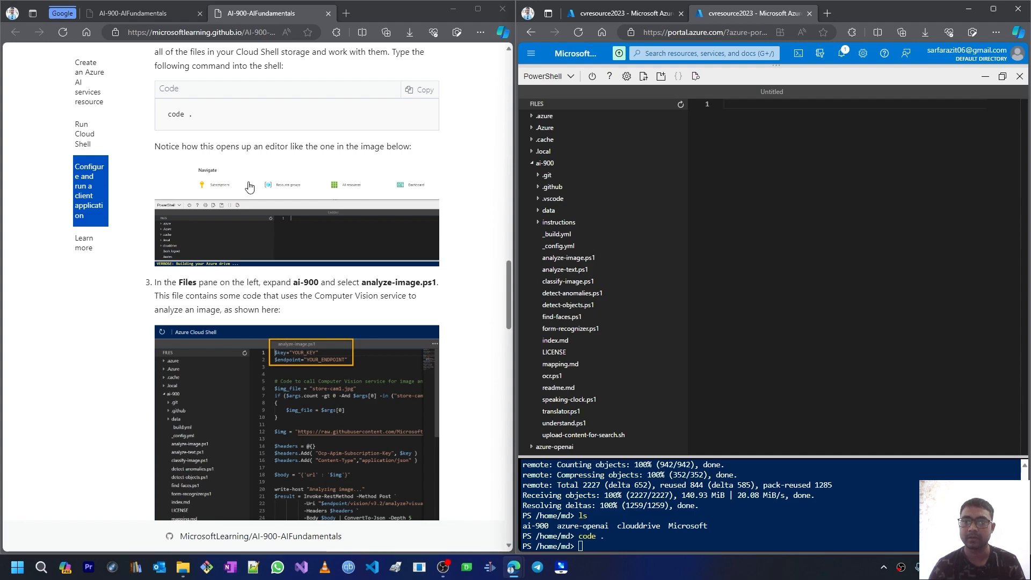
pyautogui.scroll(-3, 221, 334)
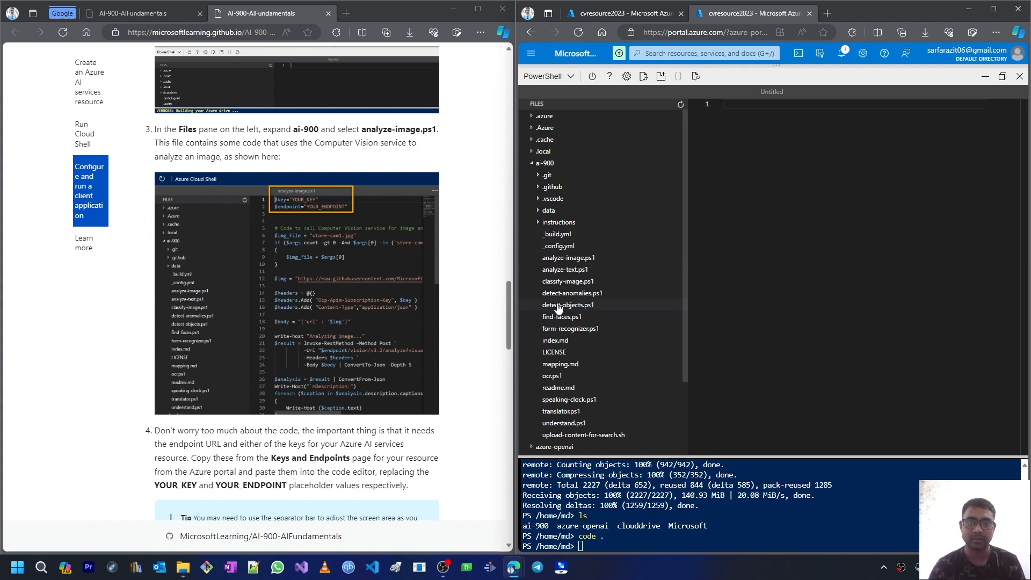
pyautogui.click(569, 259)
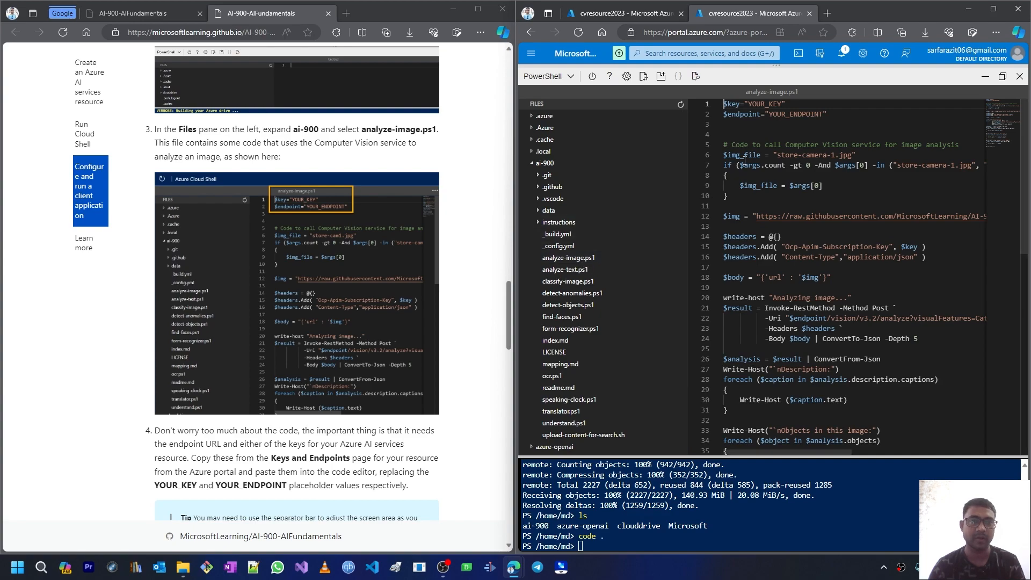
# Step: Copy KEY 1 from cvresource2023's Keys and Endpoint page to replace YOUR_KEY in the script
pyautogui.doubleClick(771, 105)
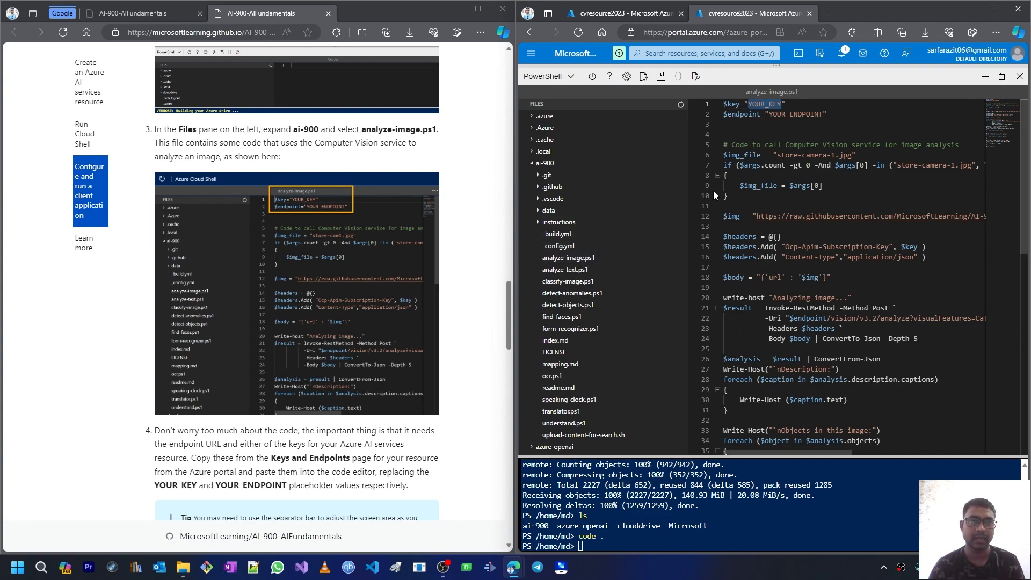
pyautogui.doubleClick(803, 115)
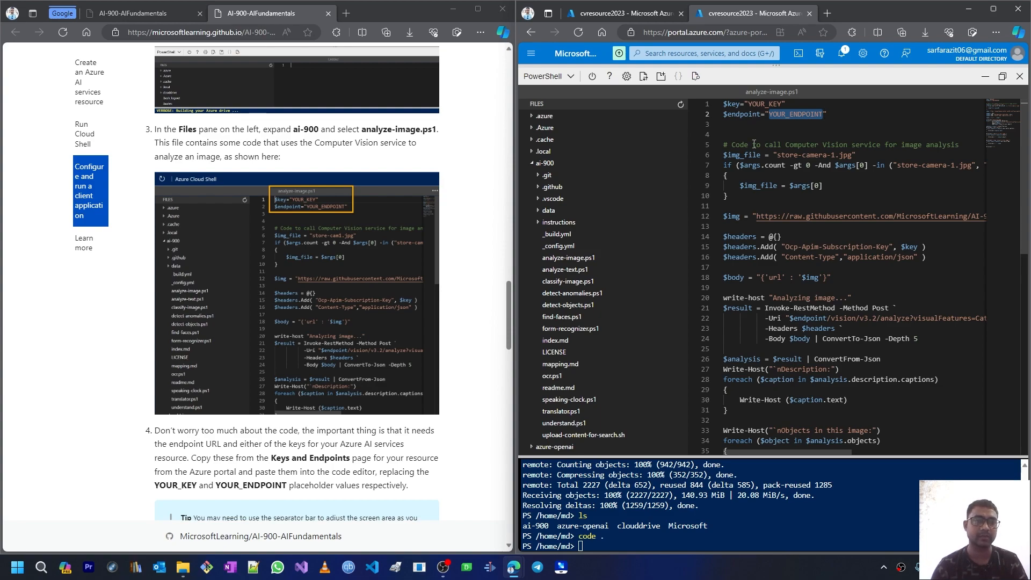
pyautogui.click(625, 15)
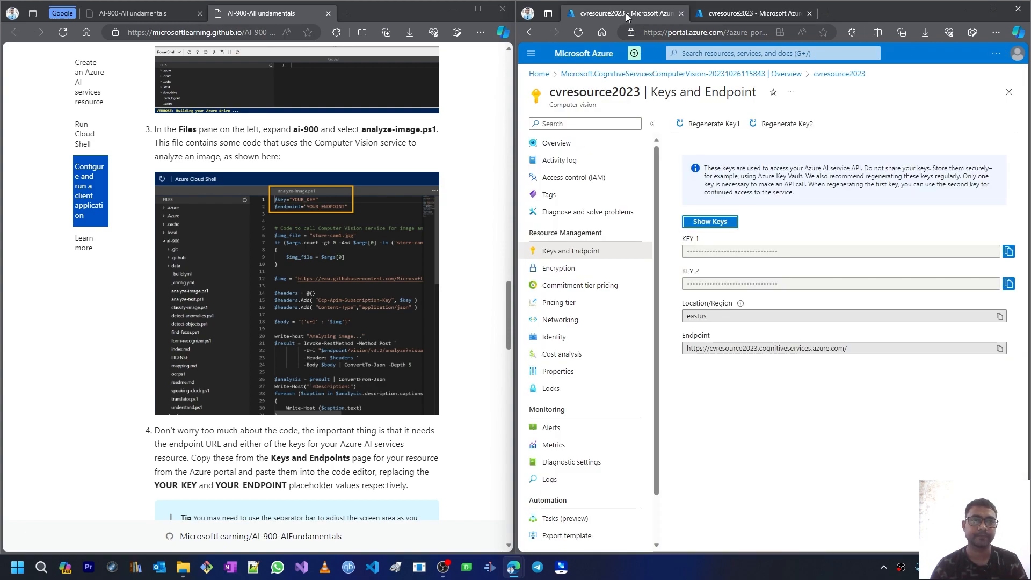
pyautogui.click(1009, 251)
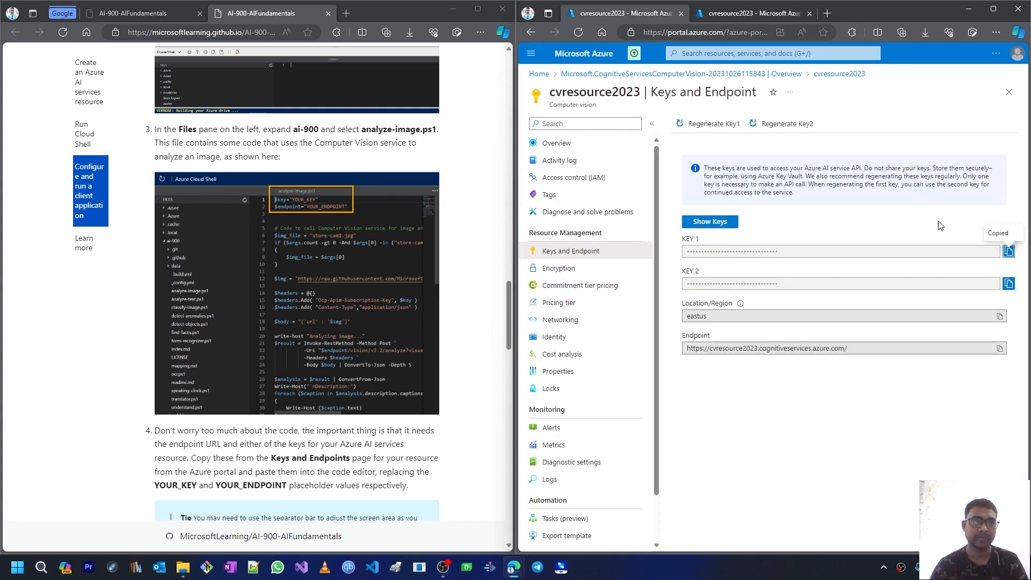
pyautogui.click(737, 20)
pyautogui.doubleClick(771, 103)
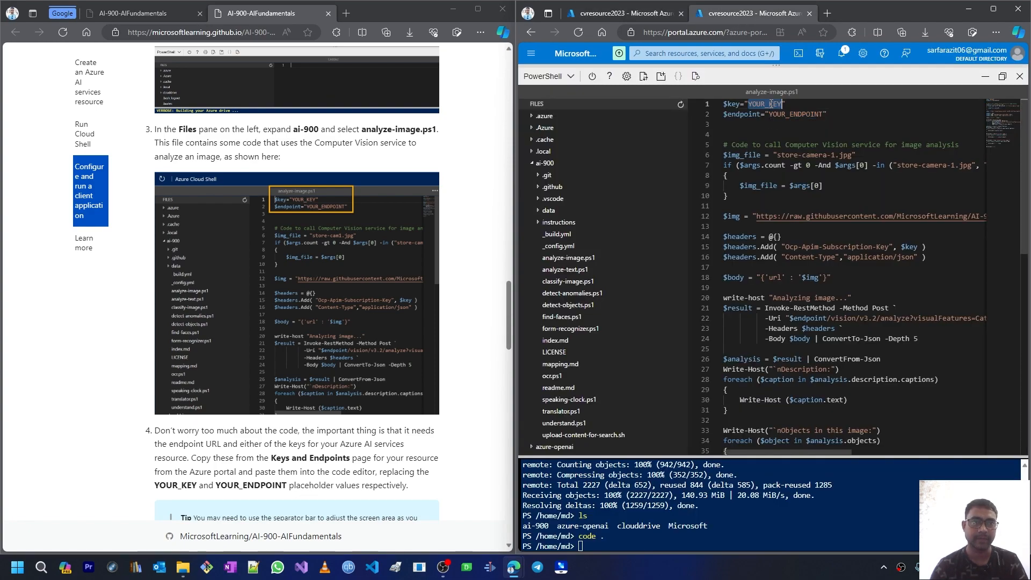
# Step: Paste the copied endpoint URL over YOUR_ENDPOINT and save analyze-image.ps1
pyautogui.click(624, 15)
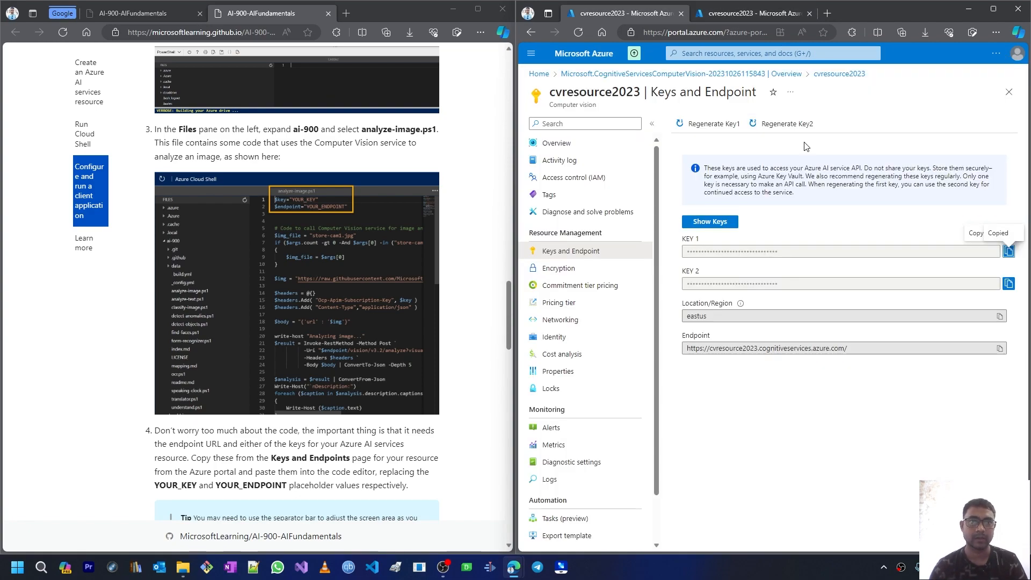
pyautogui.click(1002, 348)
pyautogui.click(728, 22)
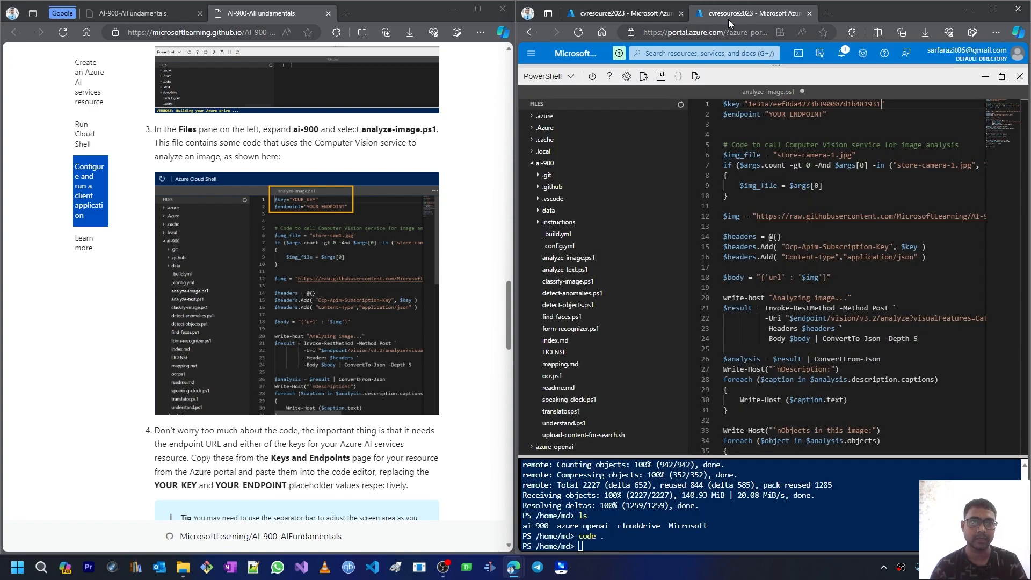
pyautogui.doubleClick(791, 117)
pyautogui.hotkey('ctrl', 'v')
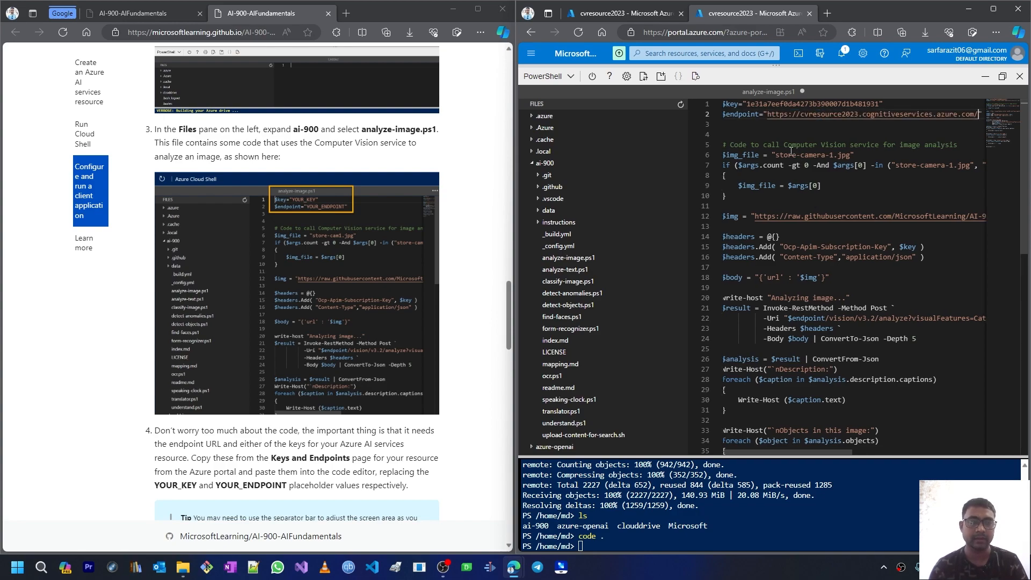
pyautogui.hotkey('ctrl', 's')
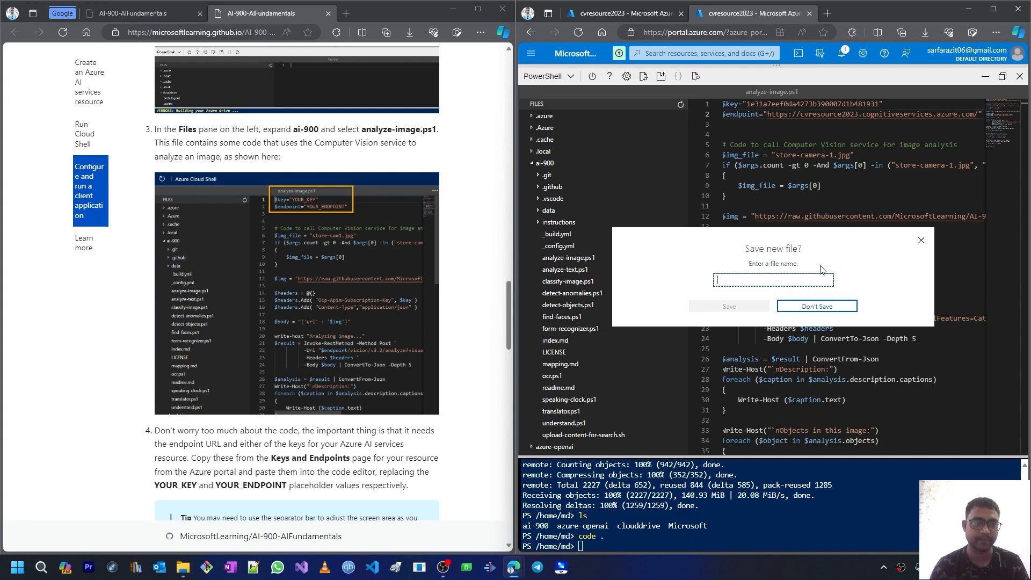
pyautogui.click(920, 241)
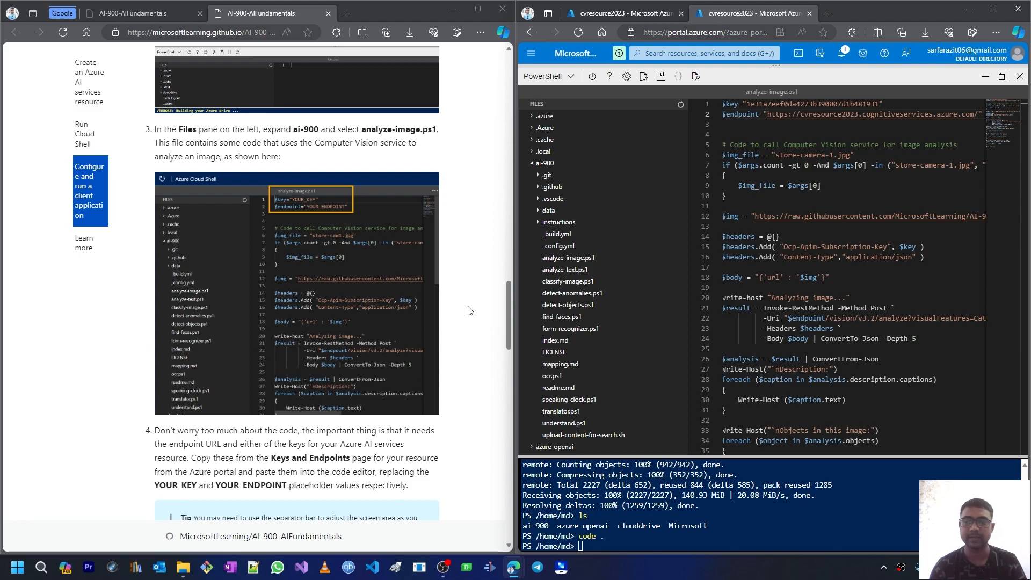
# Step: Copy the step 6 lines from the Learn page that run analyze-image.ps1 on store-camera-1.jpg
pyautogui.scroll(-3, 378, 336)
pyautogui.scroll(-4, 362, 348)
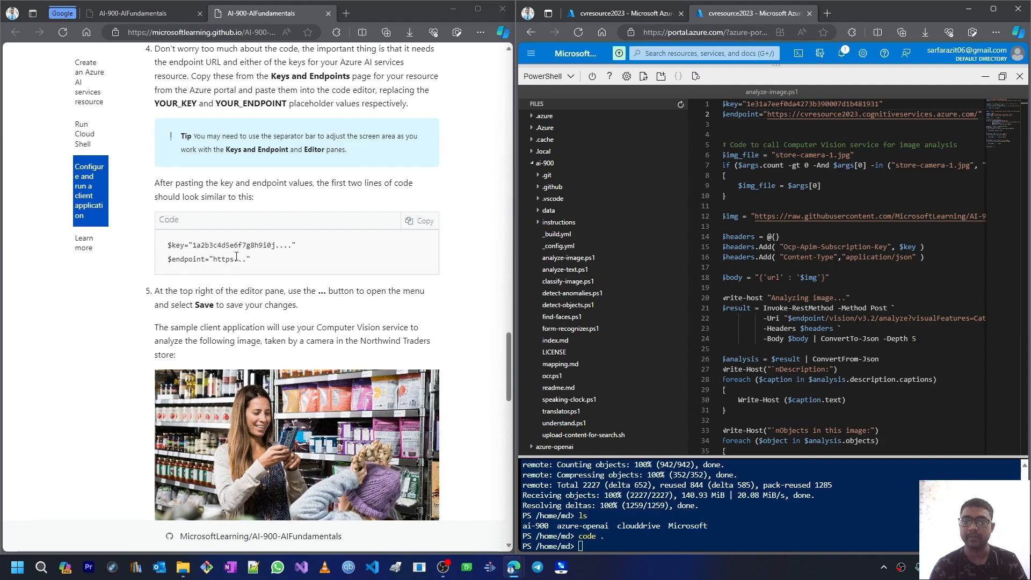
pyautogui.scroll(-2, 243, 269)
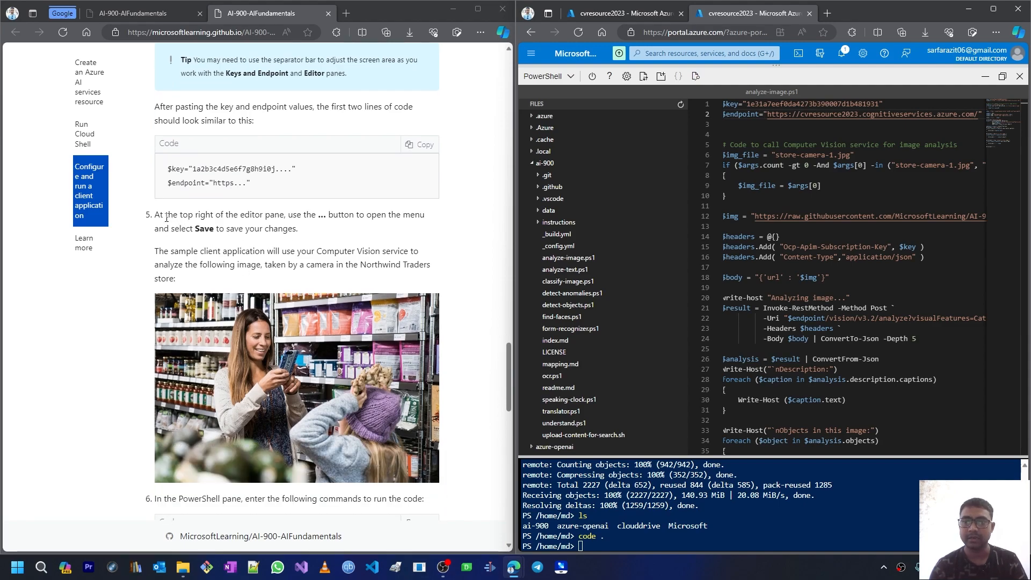
pyautogui.scroll(-3, 167, 219)
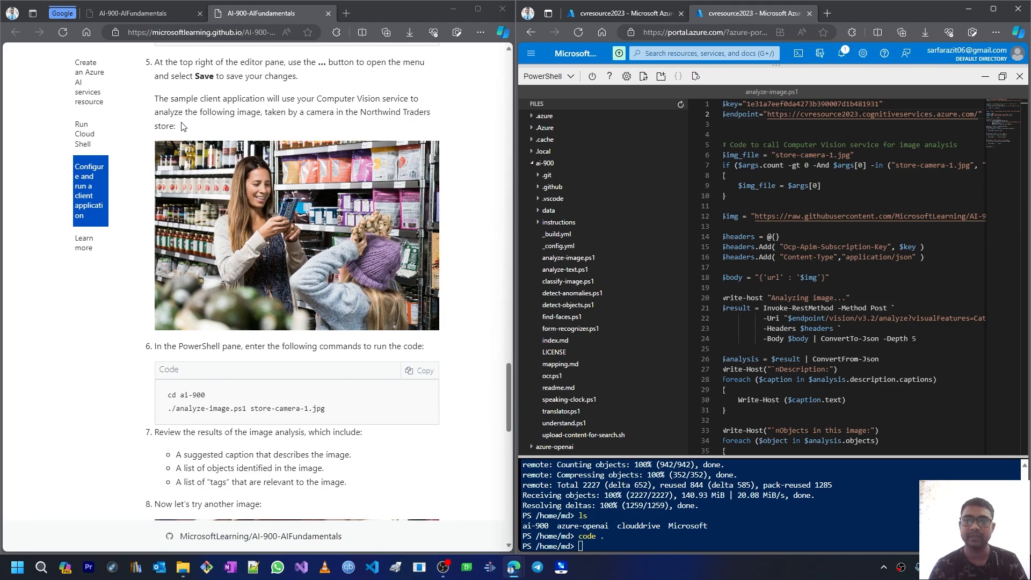
pyautogui.scroll(-1, 218, 306)
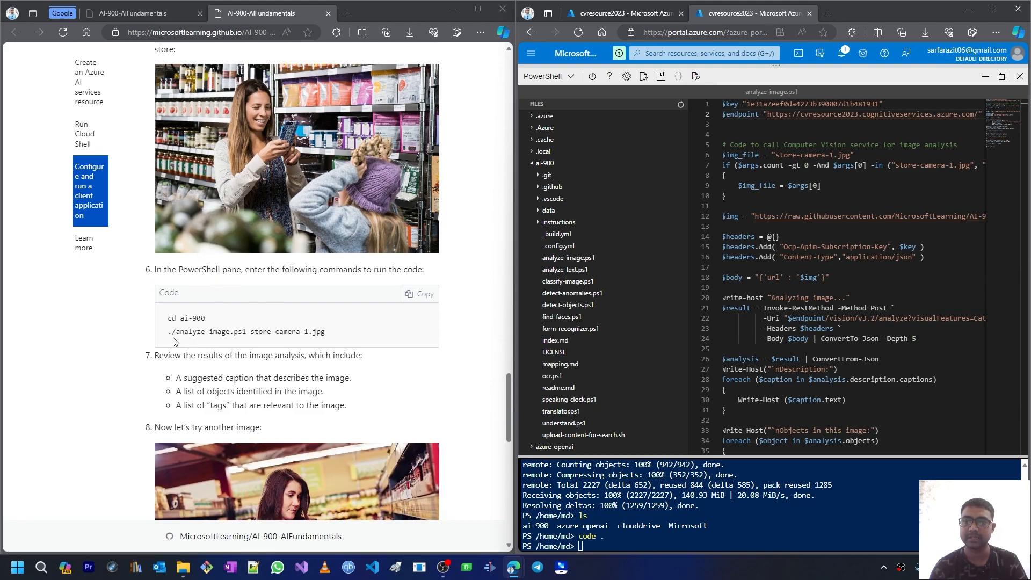
pyautogui.moveTo(171, 332); pyautogui.dragTo(328, 336)
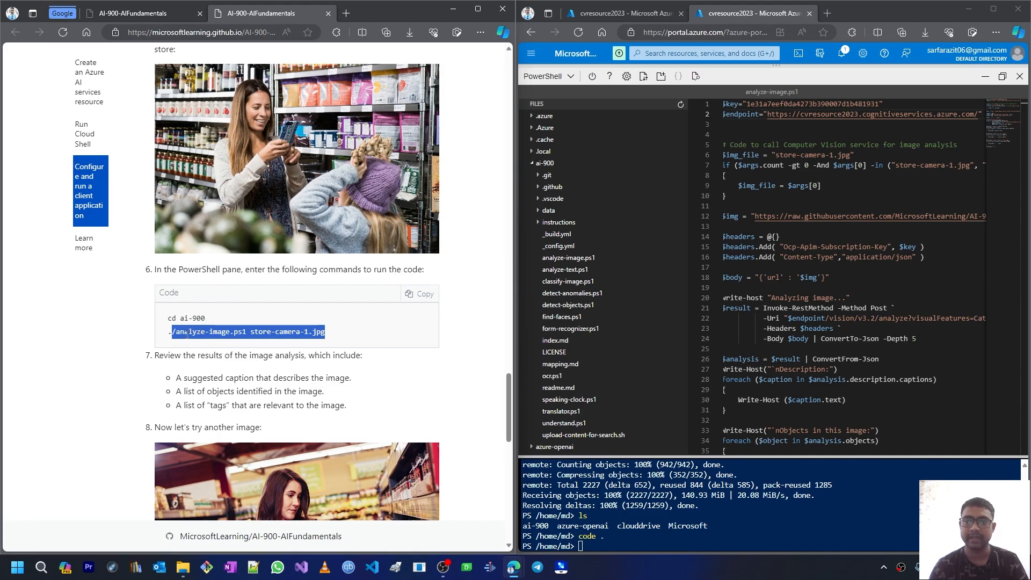
pyautogui.click(244, 331)
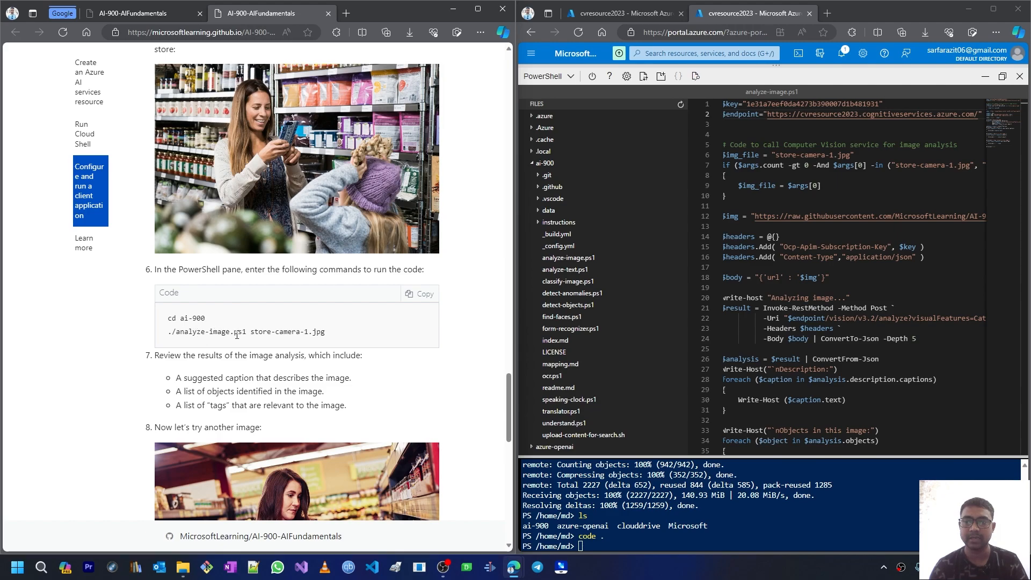
pyautogui.moveTo(314, 334); pyautogui.dragTo(325, 334)
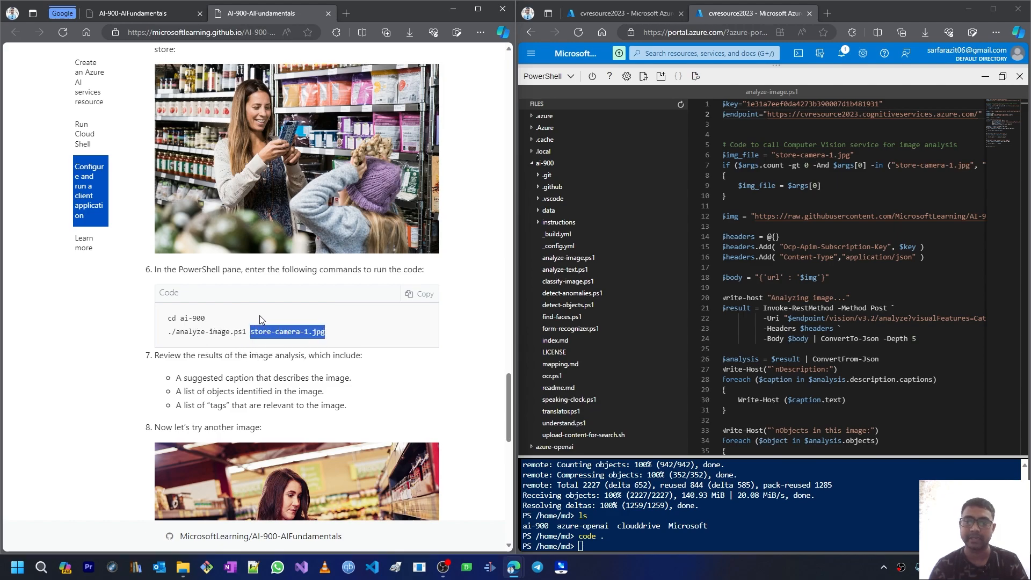
pyautogui.moveTo(166, 319); pyautogui.dragTo(326, 333)
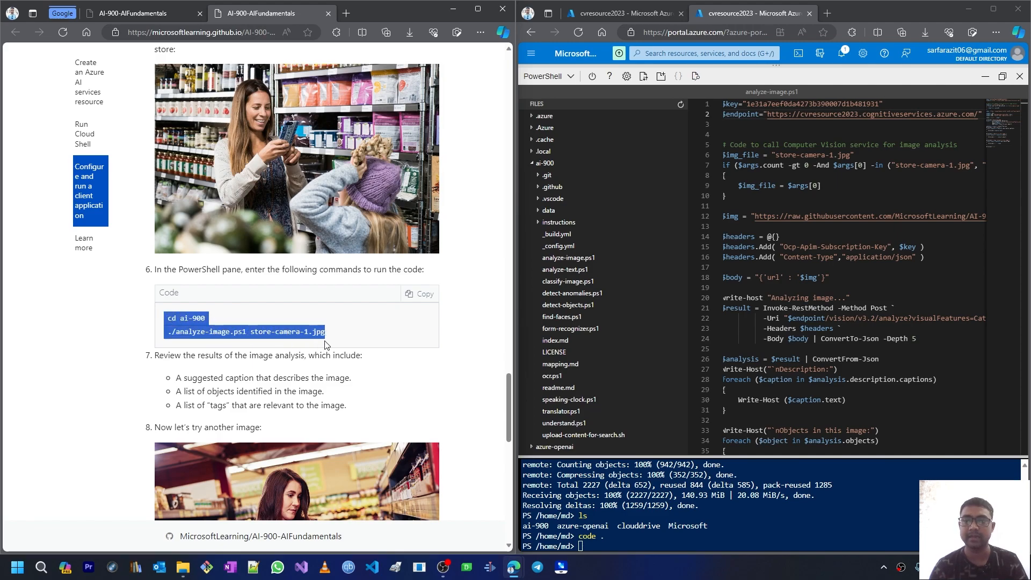
pyautogui.click(422, 294)
# Step: Change the Cloud Shell directory into the ai-900 folder
pyautogui.click(599, 549)
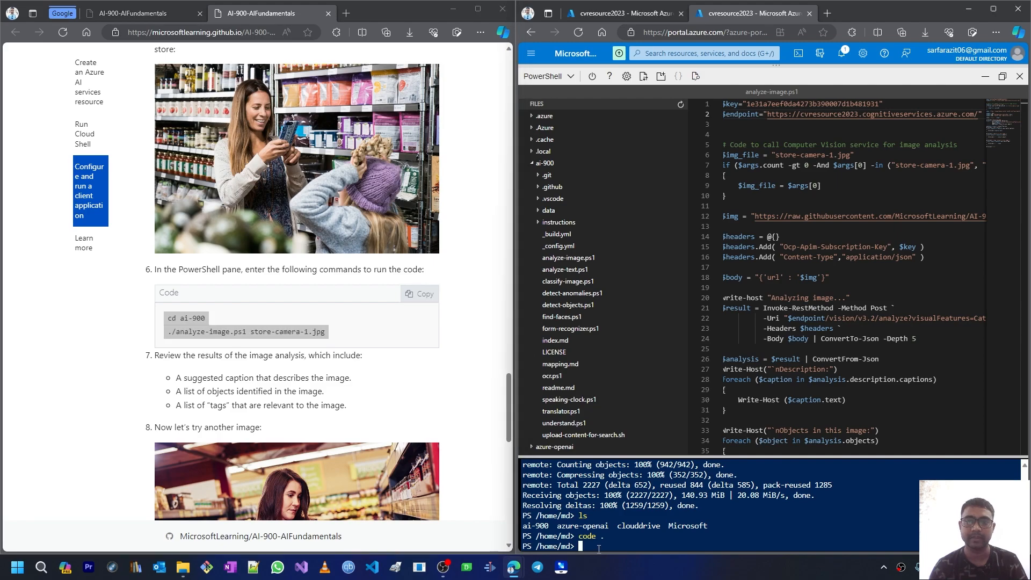
pyautogui.write('cd ')
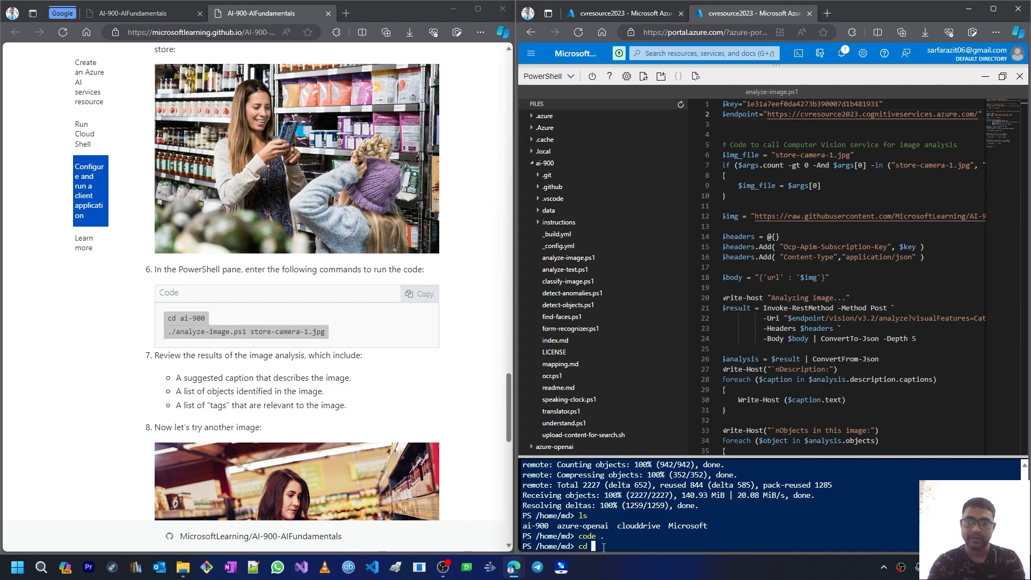
pyautogui.write('ai-')
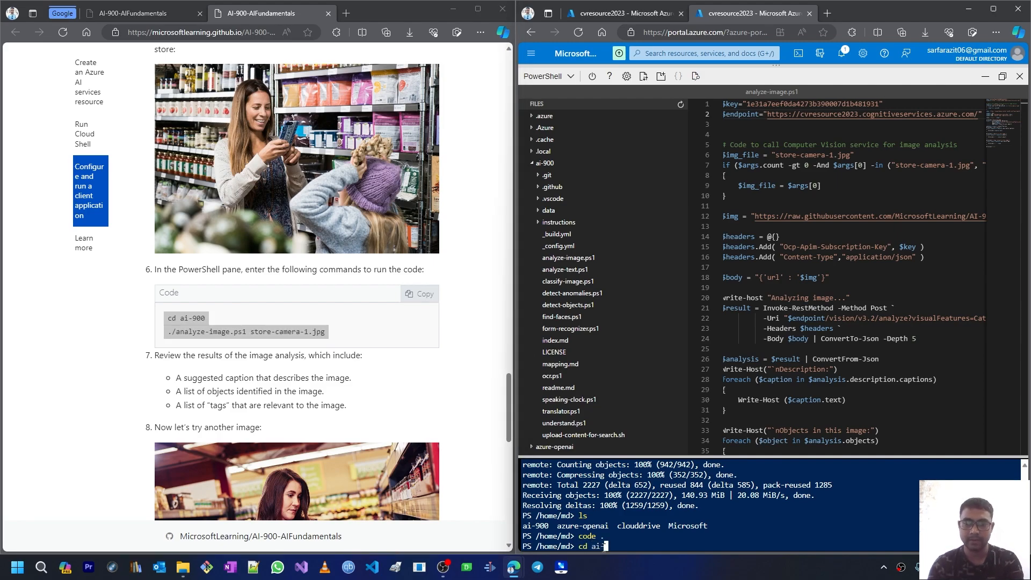
pyautogui.press('Tab')
pyautogui.press('Return')
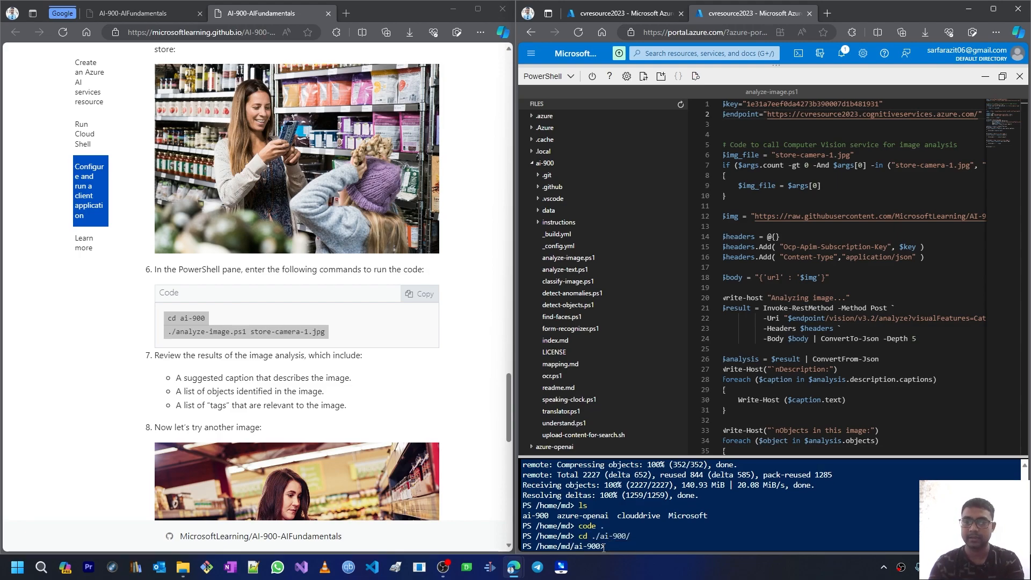
# Step: Run ./analyze-image.ps1 store-camera-1.jpg in the terminal
pyautogui.write('./analyze-im')
pyautogui.press('Tab')
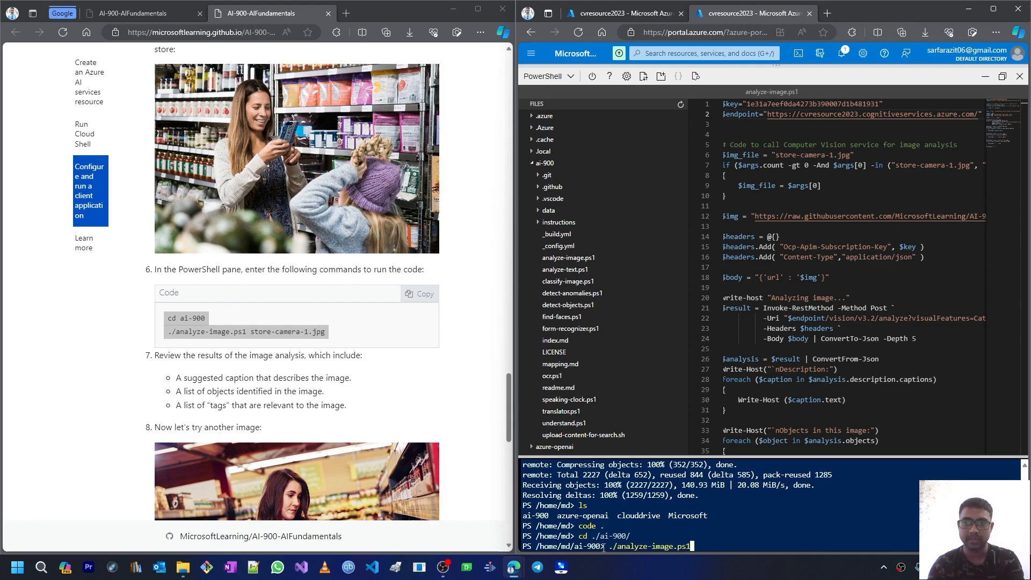
pyautogui.write('store-camera')
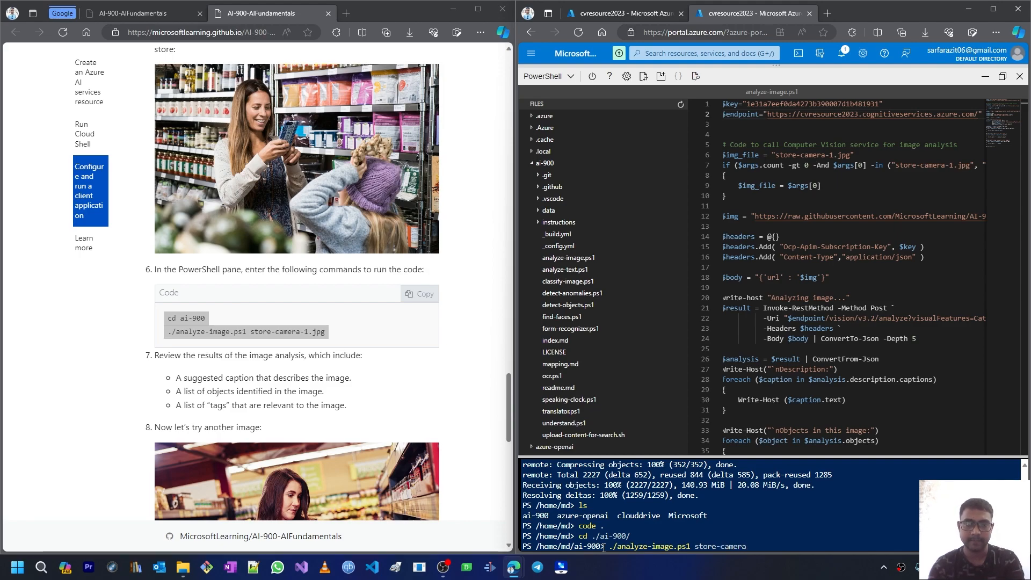
pyautogui.write('-1')
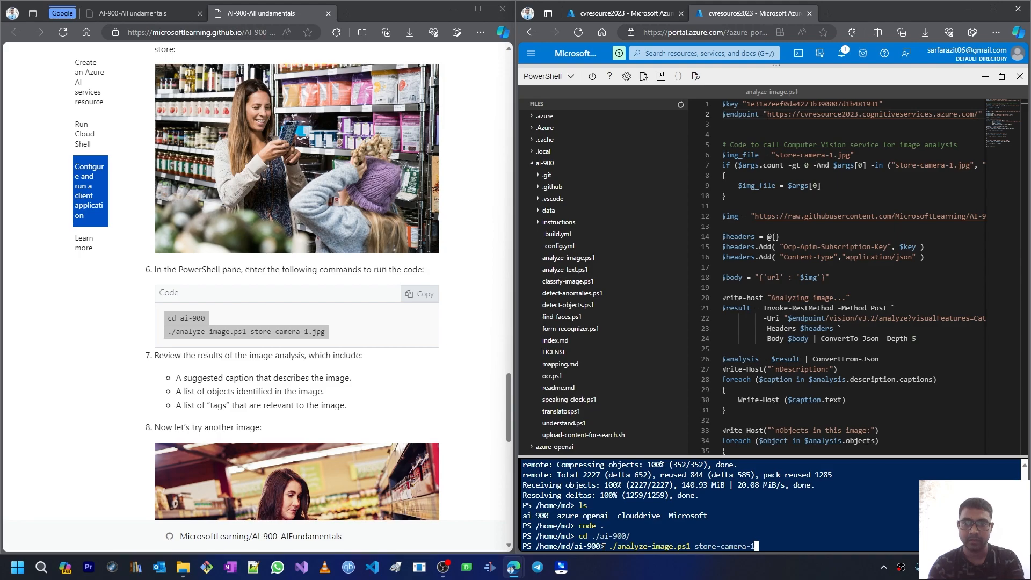
pyautogui.write('.jpg')
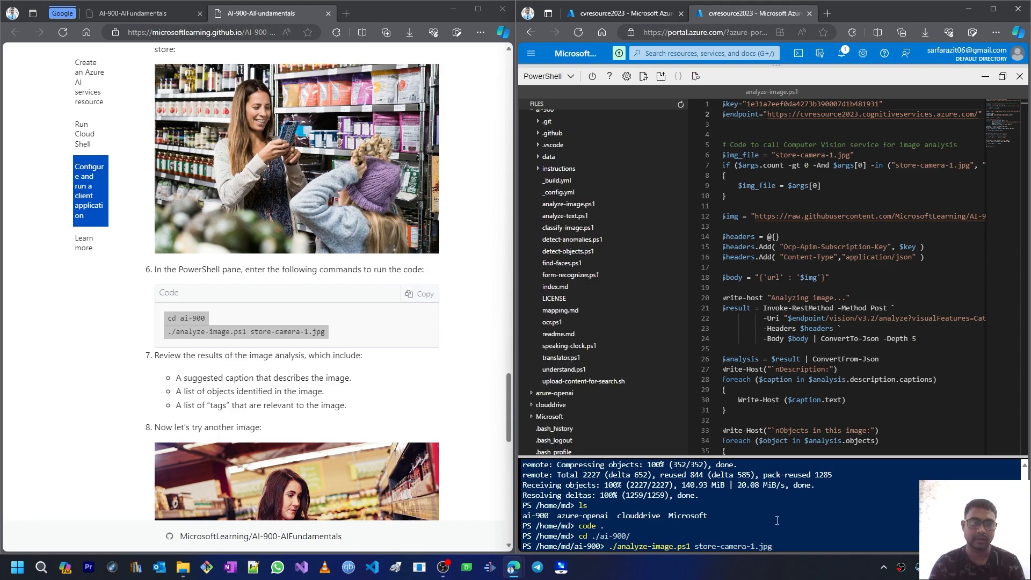
pyautogui.press('Return')
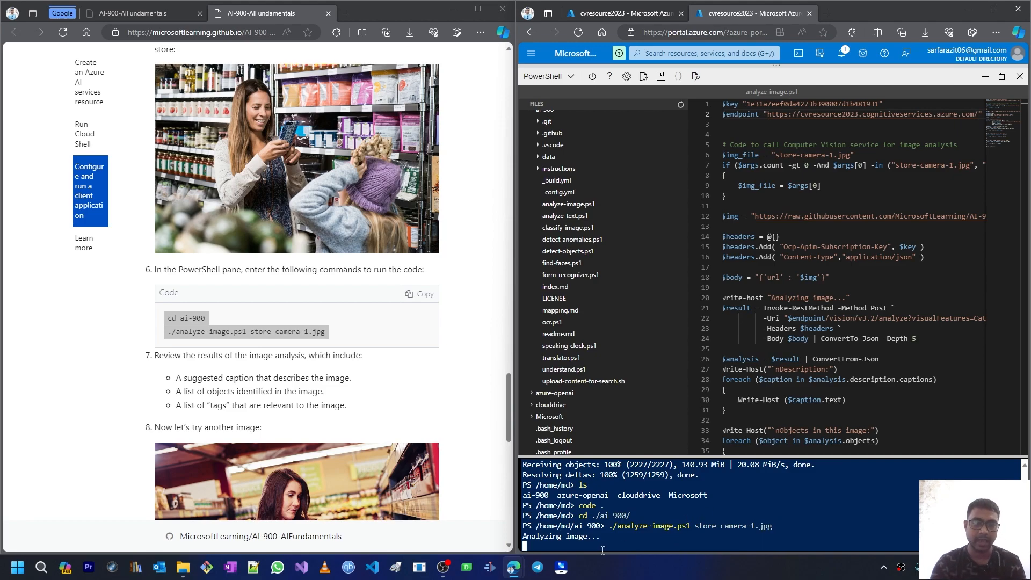
# Step: Enlarge the PowerShell pane and review the tutorial bullets on identified objects and relevant tags
pyautogui.scroll(2, 611, 513)
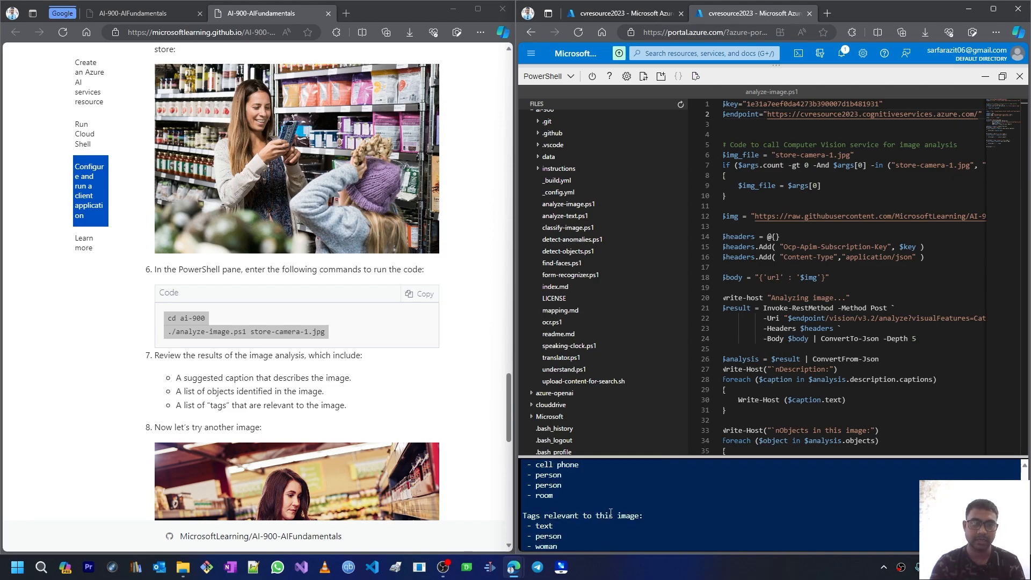
pyautogui.moveTo(721, 462); pyautogui.dragTo(720, 320)
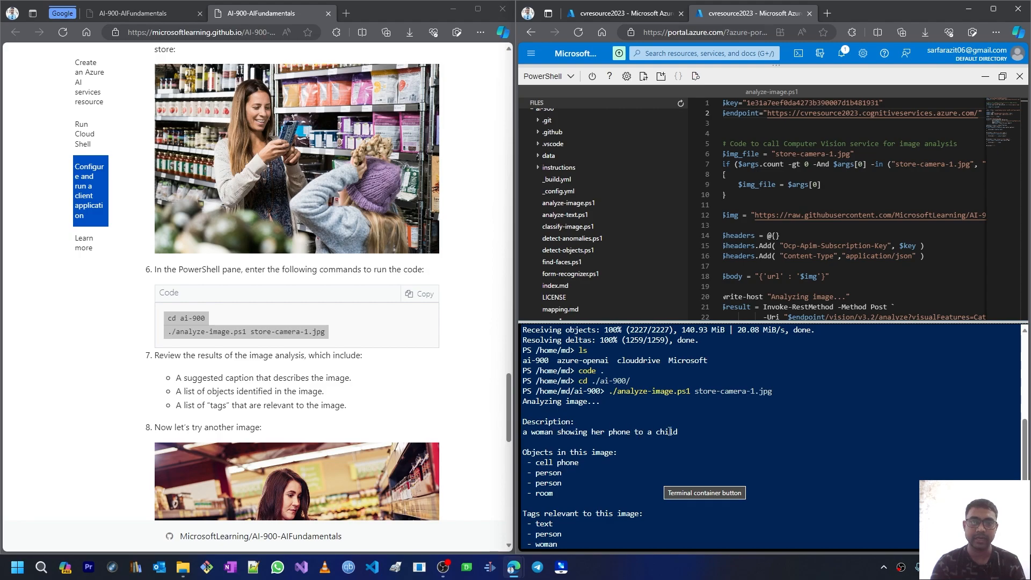
pyautogui.scroll(1, 361, 231)
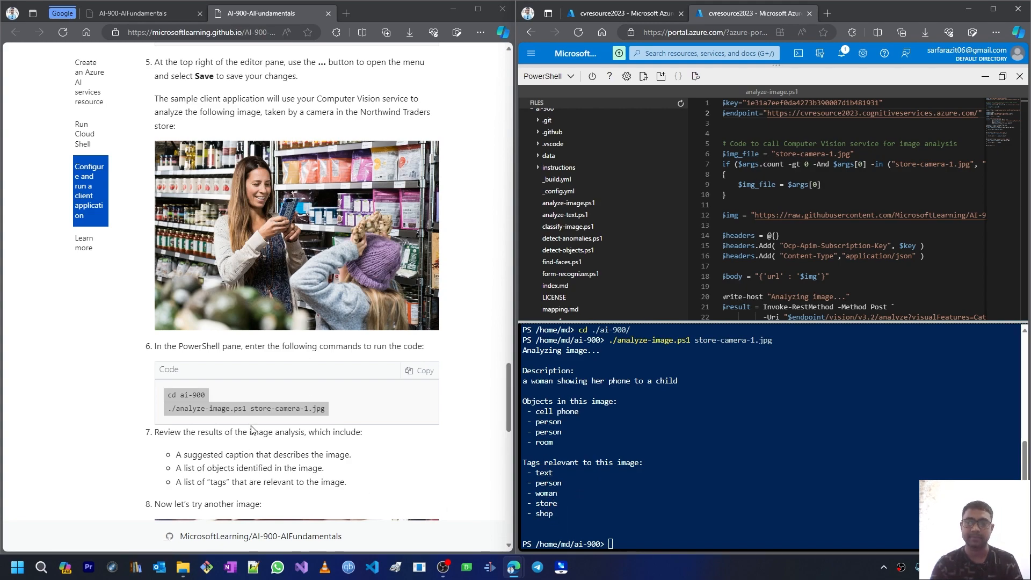
pyautogui.scroll(-3, 234, 346)
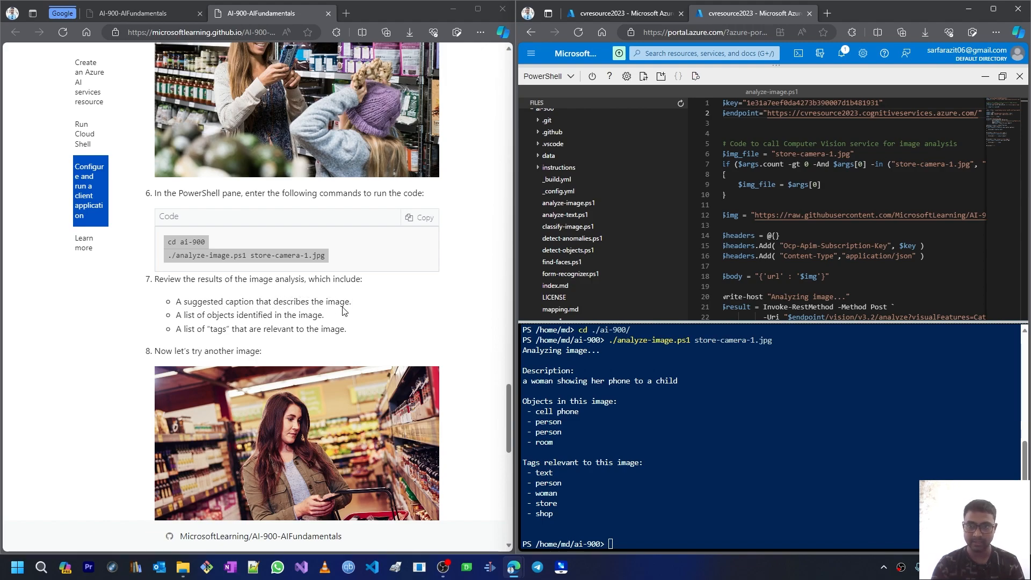
pyautogui.moveTo(181, 315); pyautogui.dragTo(327, 317)
pyautogui.moveTo(178, 330); pyautogui.dragTo(351, 336)
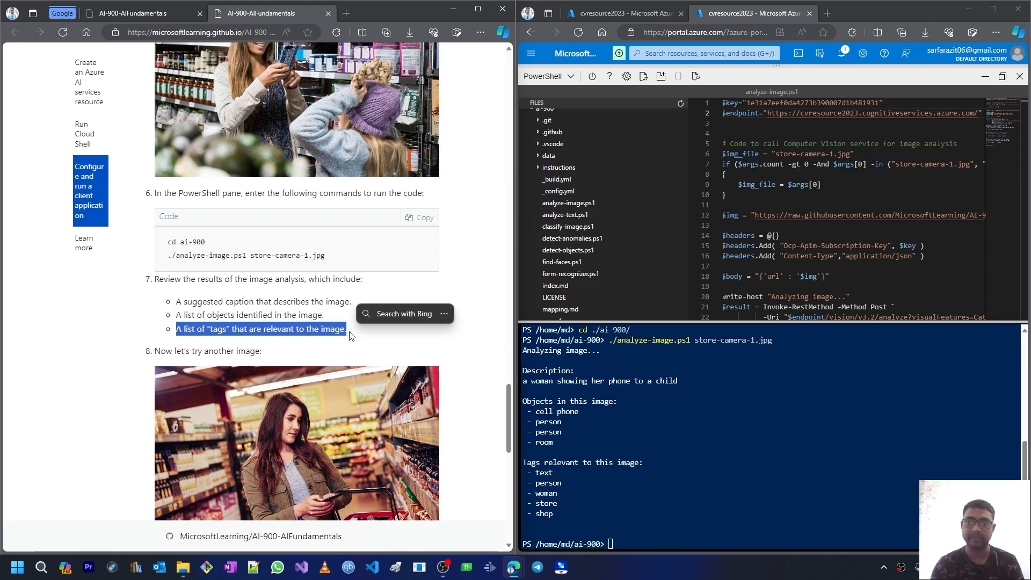
pyautogui.scroll(-4, 350, 336)
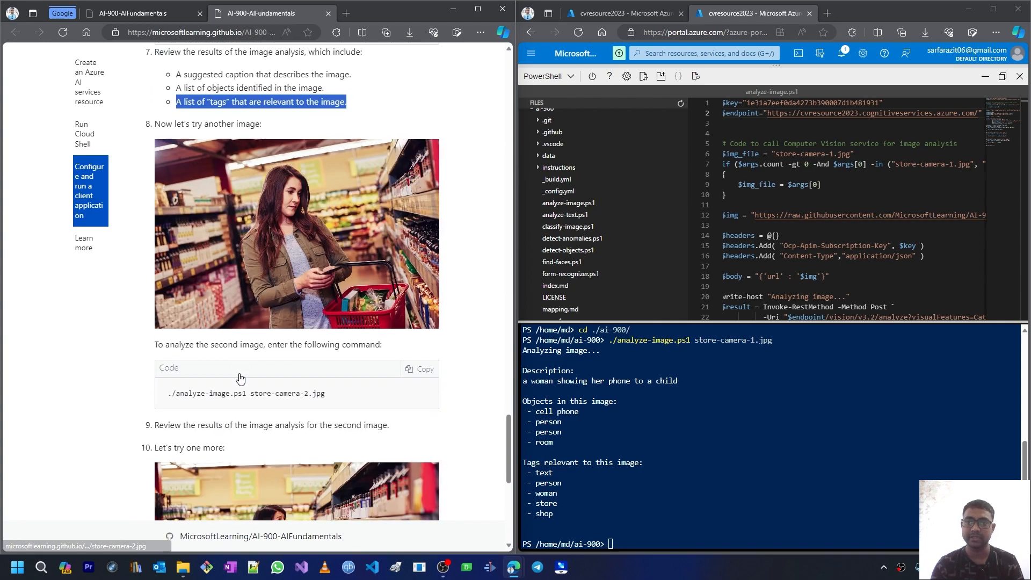
# Step: Edit the recalled command to analyze store-camera-2.jpg and check the detected person object
pyautogui.moveTo(250, 392); pyautogui.dragTo(327, 395)
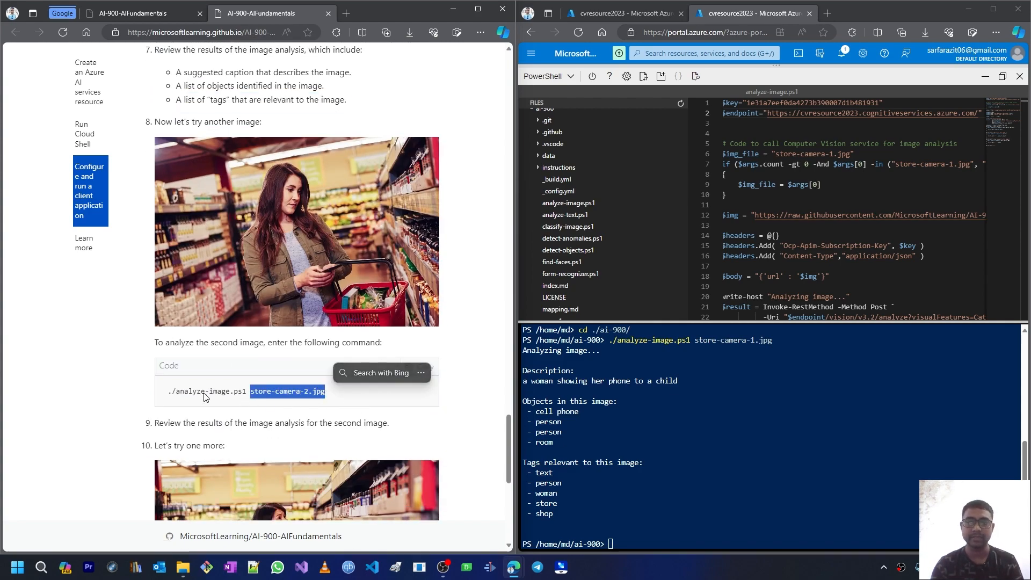
pyautogui.click(615, 545)
pyautogui.press('Up')
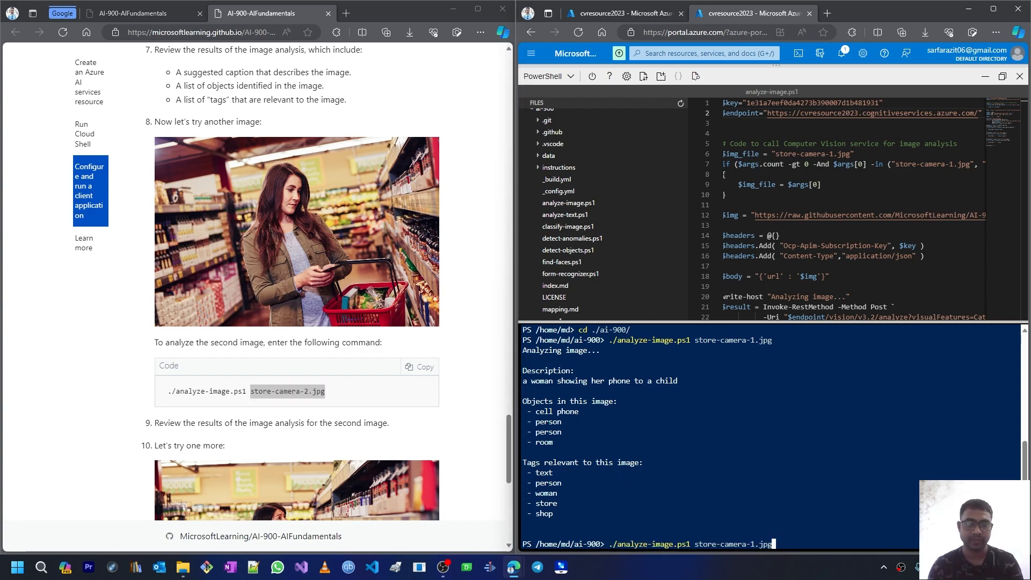
pyautogui.press('Left')
pyautogui.press('Left')
pyautogui.press('Left')
pyautogui.press('Left')
pyautogui.press('BackSpace')
pyautogui.write('2')
pyautogui.press('Return')
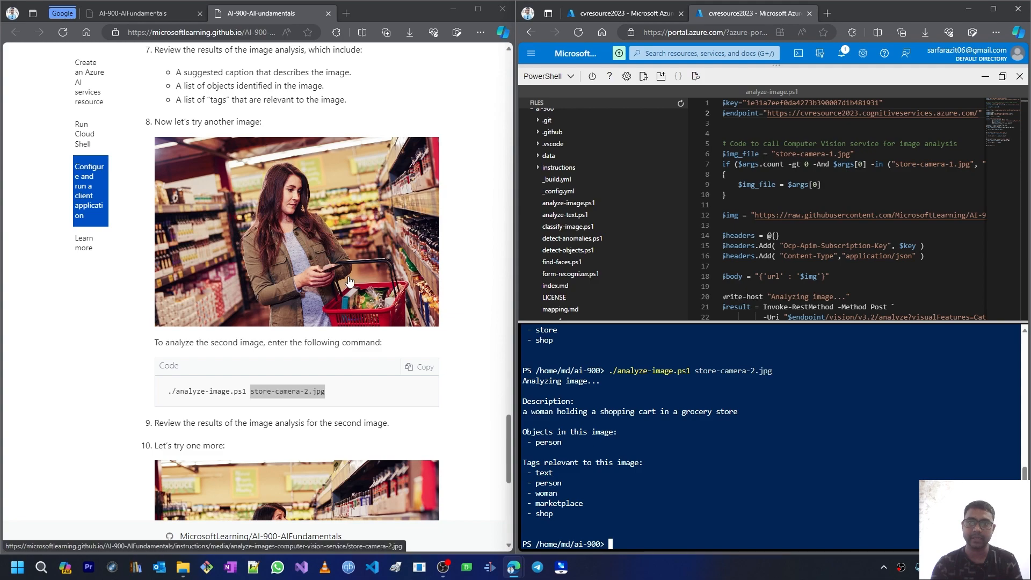
pyautogui.moveTo(538, 447); pyautogui.dragTo(560, 446)
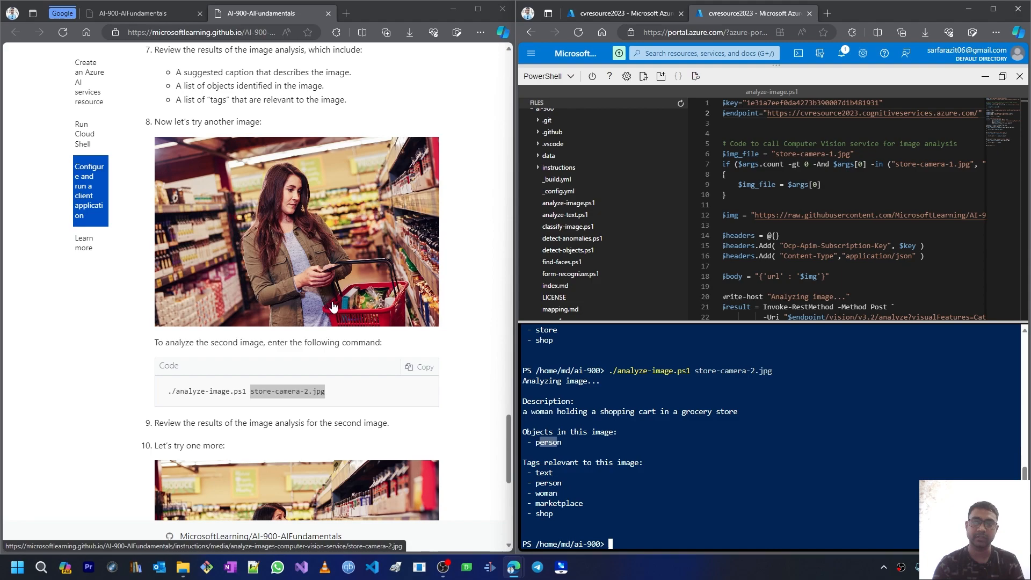
pyautogui.scroll(-4, 333, 301)
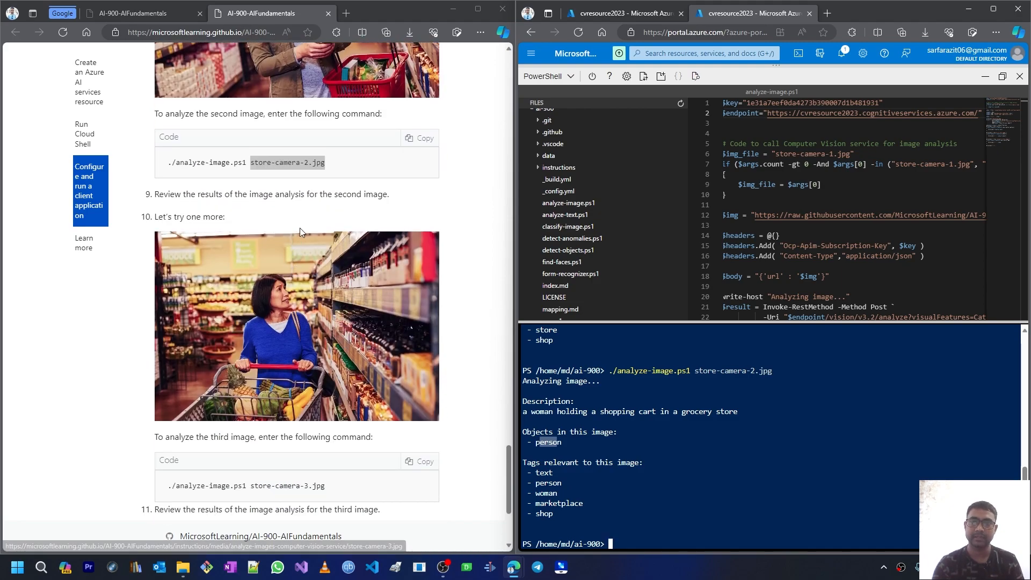
# Step: Run ./analyze-image.ps1 store-camera-3.jpg in the shell and look over its results
pyautogui.click(693, 548)
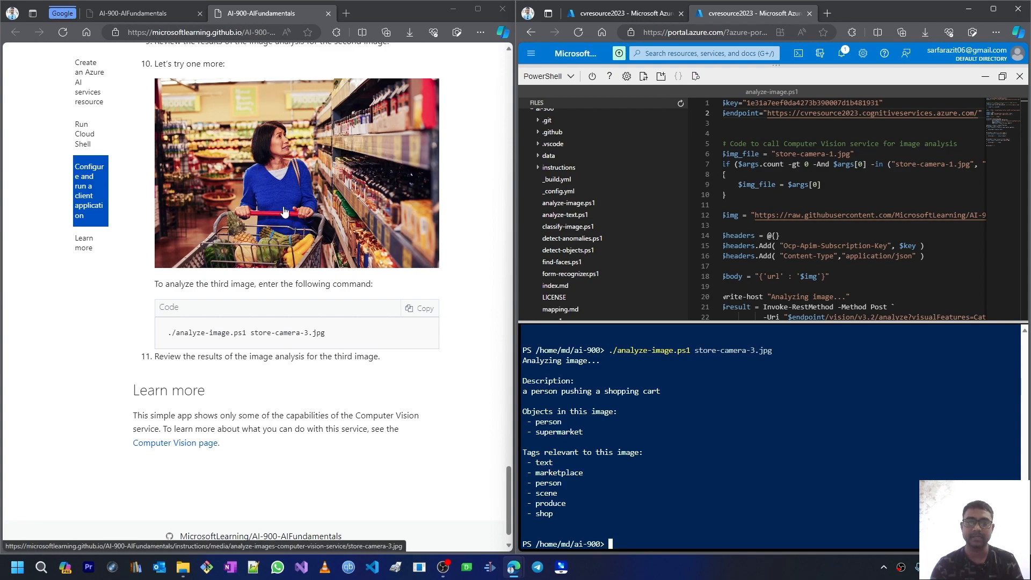
pyautogui.scroll(-1, 304, 380)
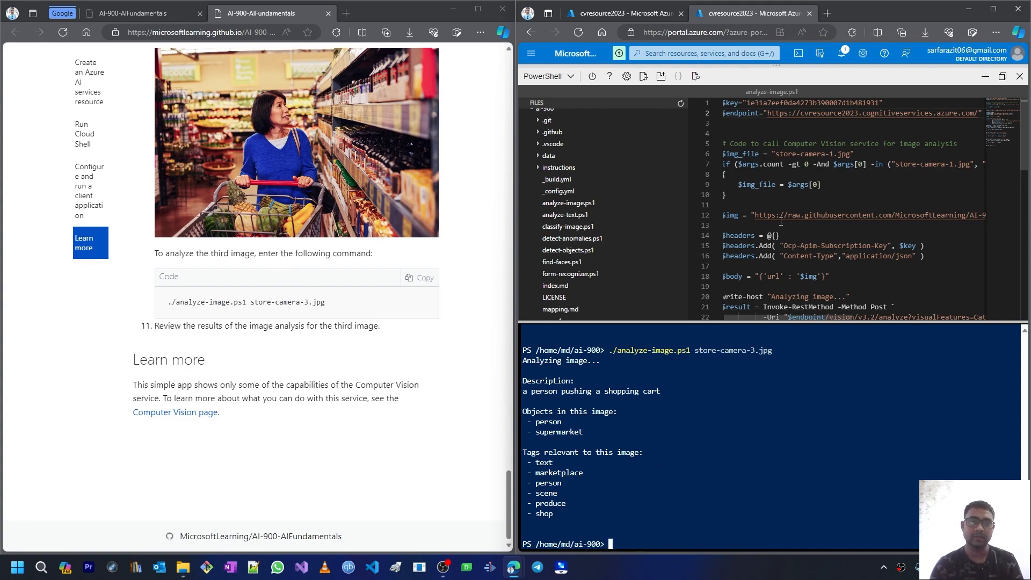
pyautogui.click(786, 276)
pyautogui.scroll(-7, 796, 318)
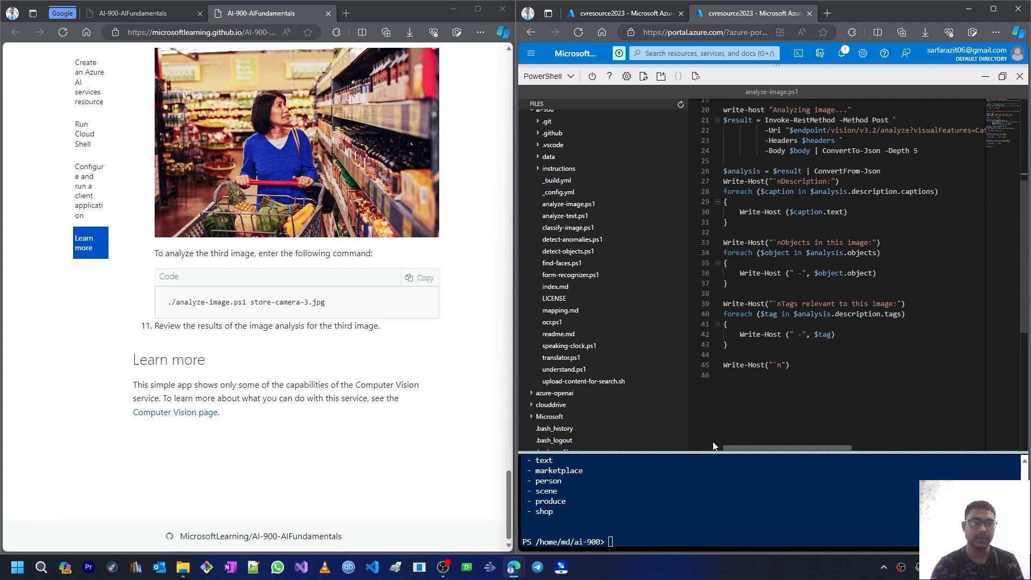
pyautogui.scroll(3, 822, 254)
pyautogui.scroll(3, 822, 254)
pyautogui.scroll(1, 807, 175)
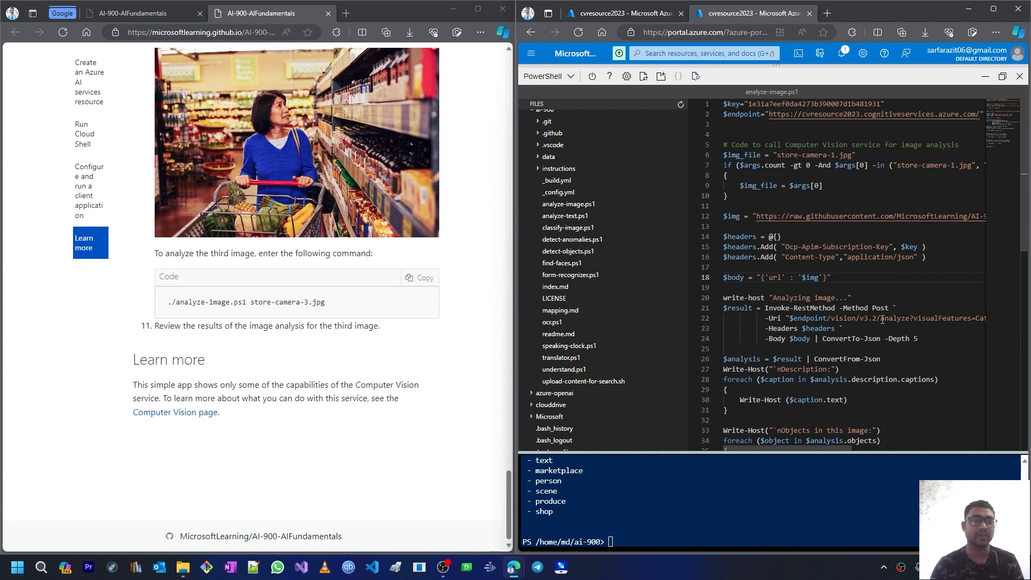
pyautogui.scroll(-1, 855, 260)
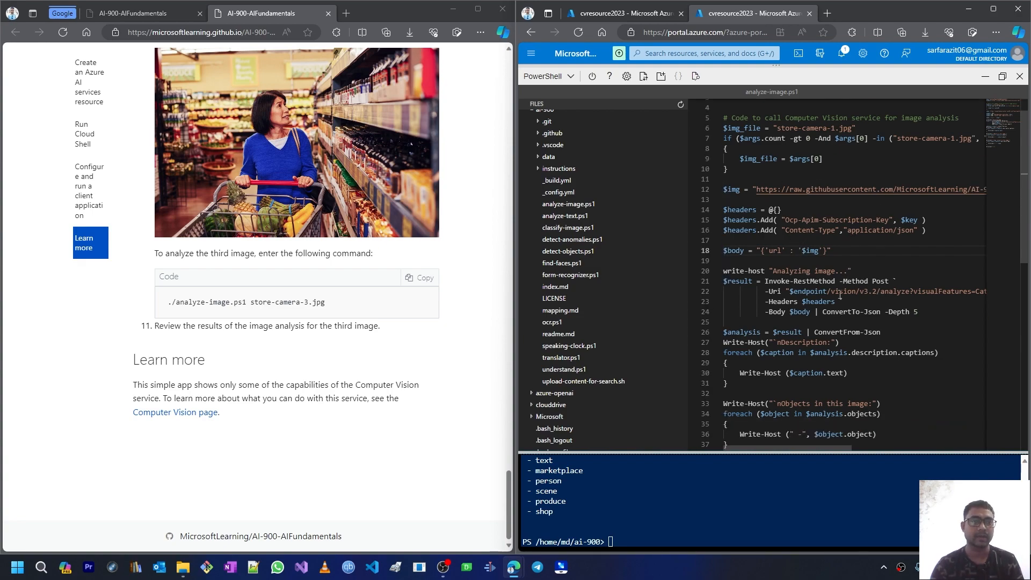
pyautogui.scroll(-4, 840, 297)
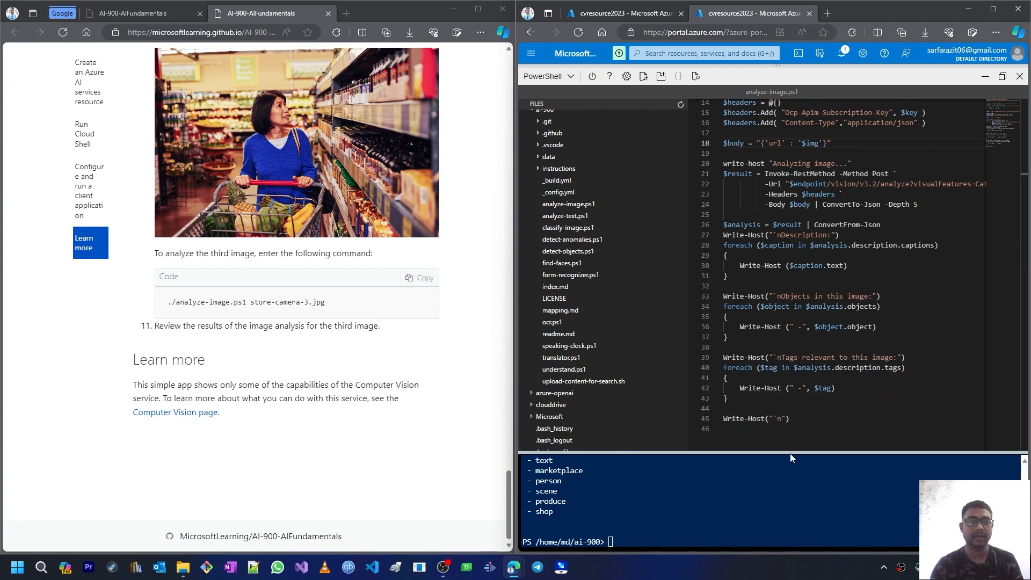
pyautogui.moveTo(790, 453); pyautogui.dragTo(788, 349)
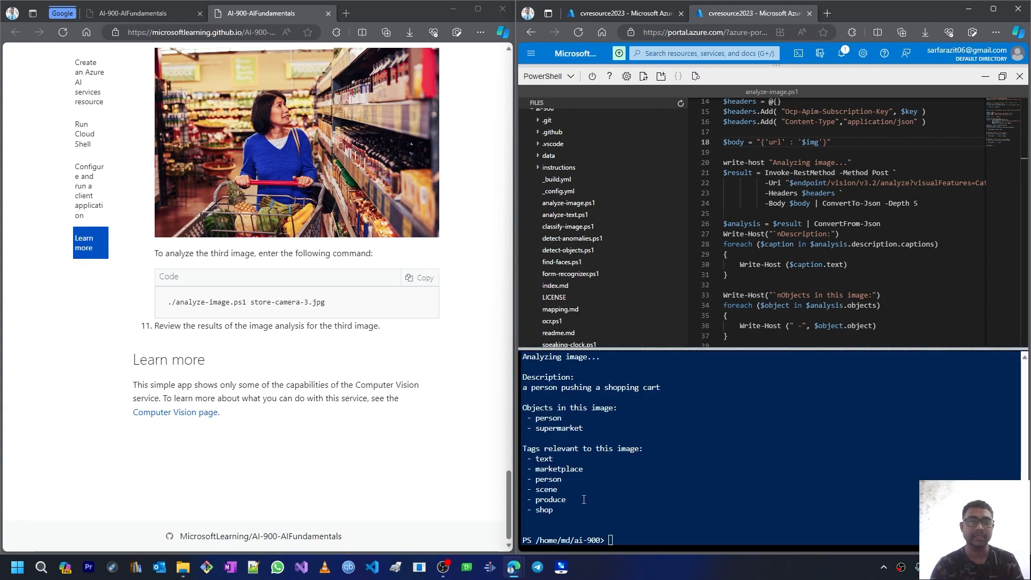
# Step: Select the store-camera-3 tag list and raise the editor/terminal splitter to show earlier results
pyautogui.moveTo(566, 513); pyautogui.dragTo(521, 447)
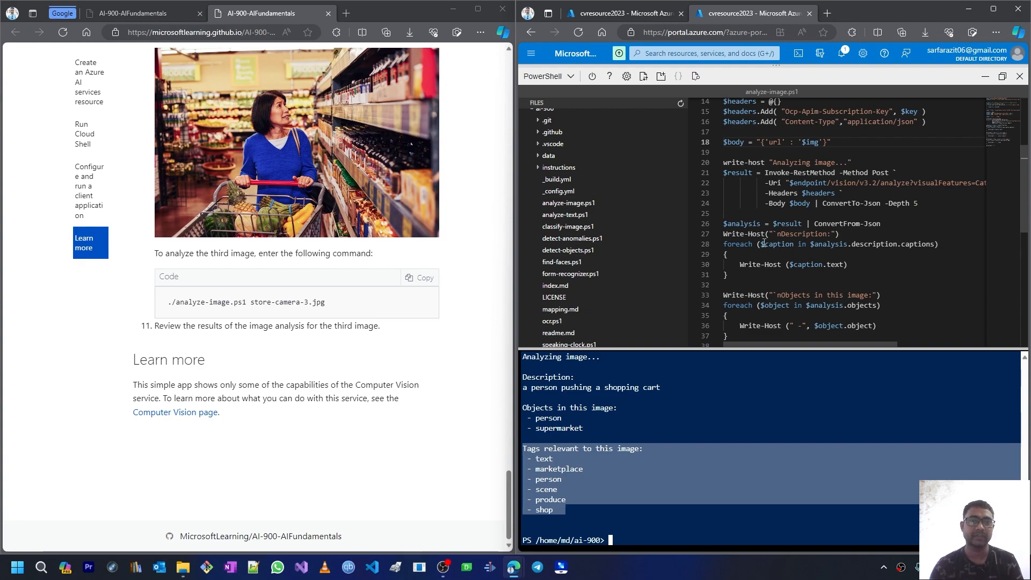
pyautogui.moveTo(745, 348); pyautogui.dragTo(742, 299)
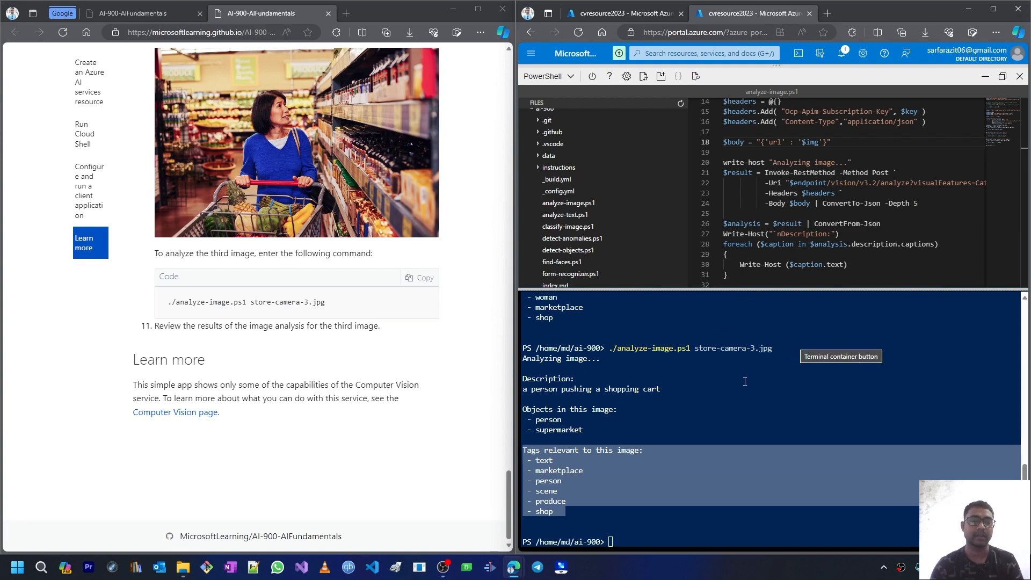
pyautogui.moveTo(783, 287); pyautogui.dragTo(782, 239)
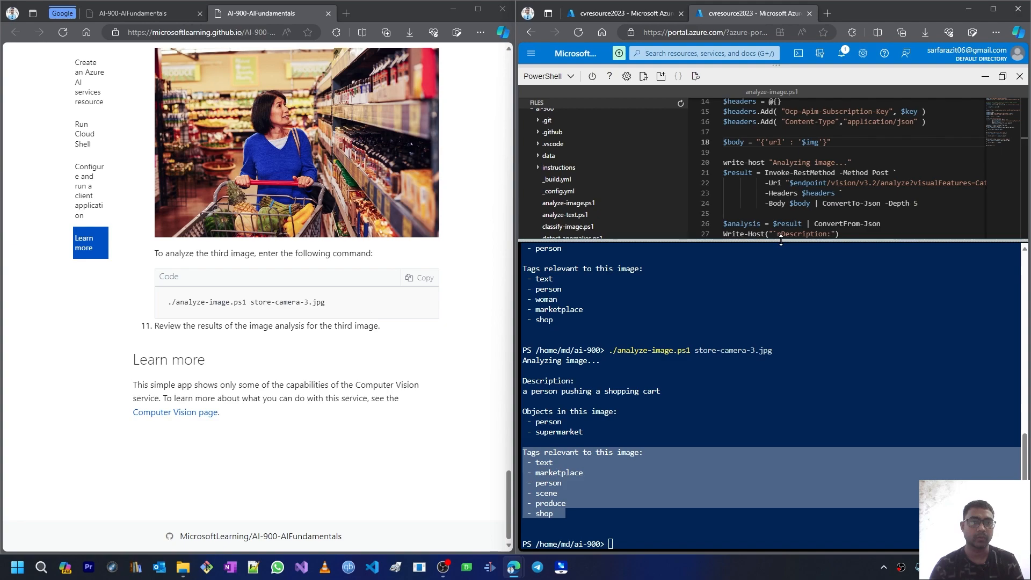
pyautogui.moveTo(781, 242); pyautogui.dragTo(784, 222)
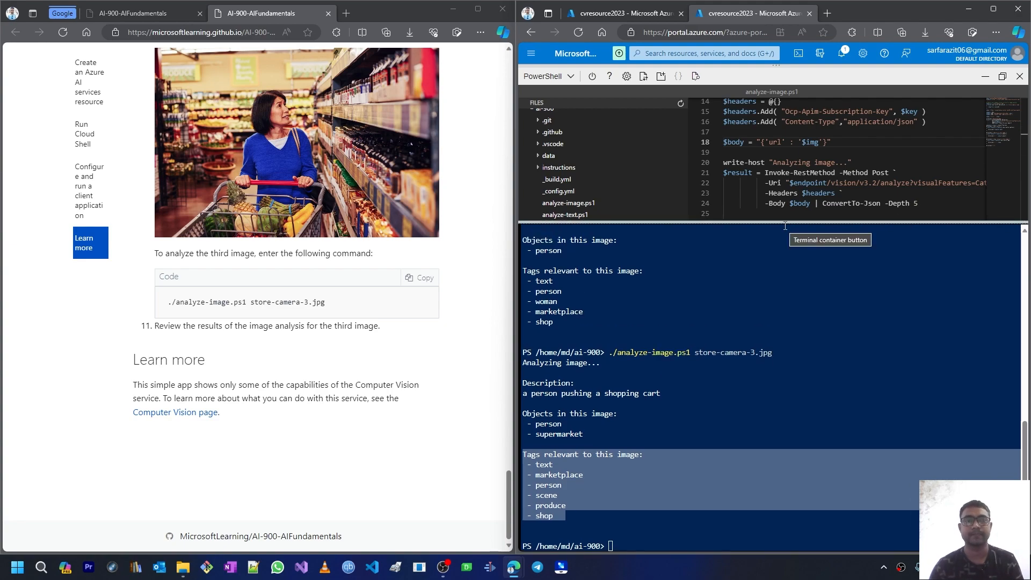
pyautogui.moveTo(785, 225); pyautogui.dragTo(786, 231)
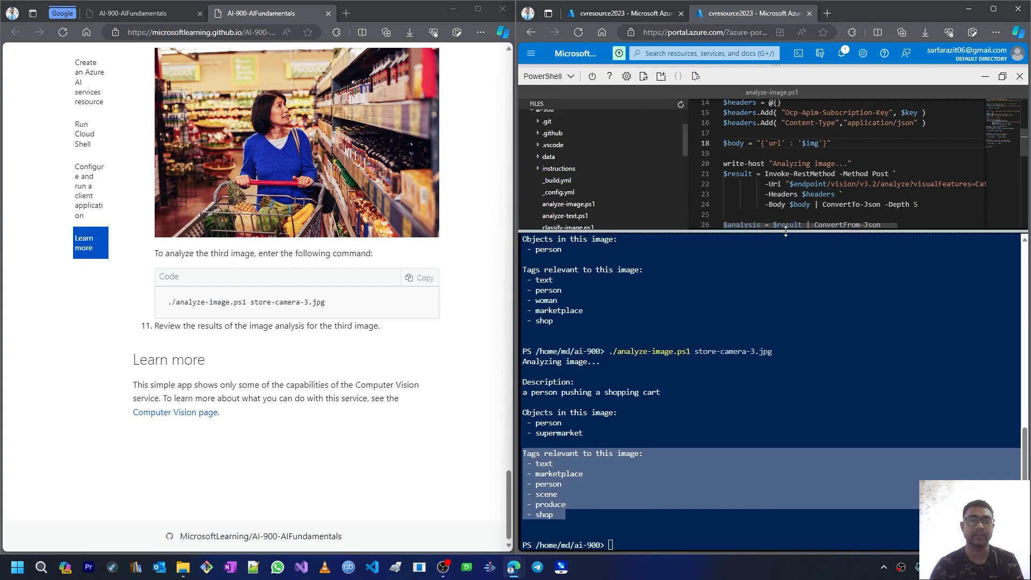